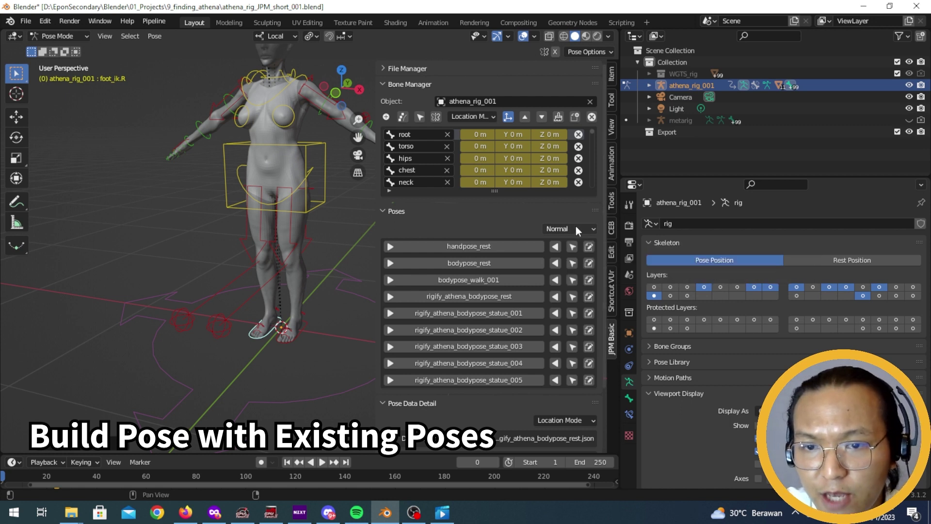
# Set the load mode for the poses to Additive
pyautogui.click(576, 226)
pyautogui.click(570, 238)
pyautogui.click(569, 229)
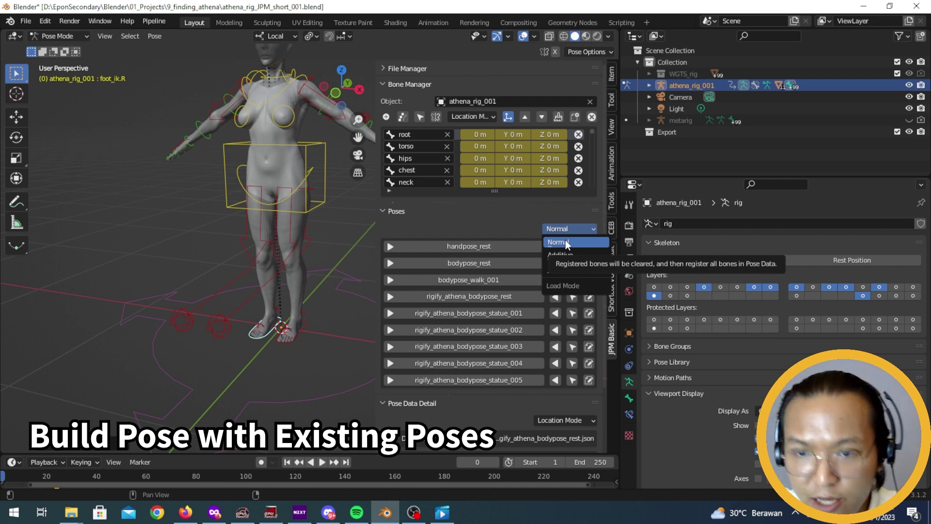
pyautogui.click(565, 241)
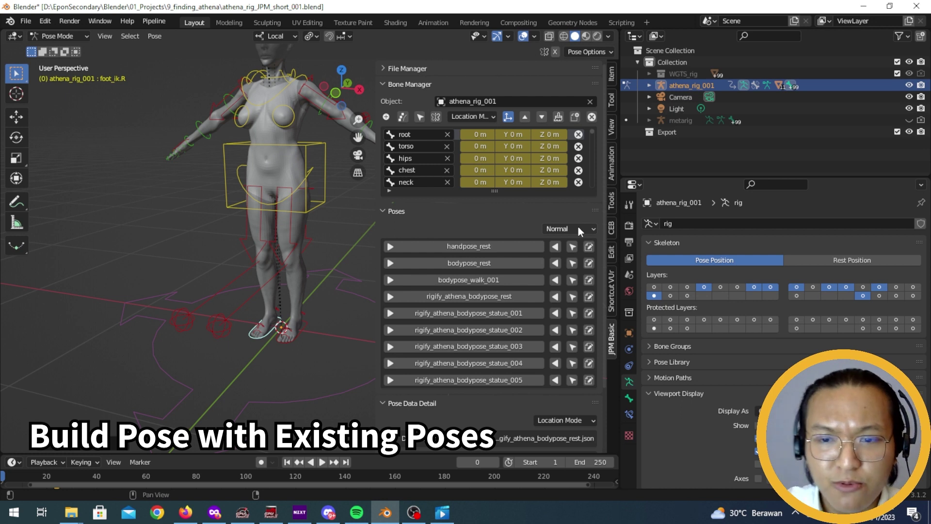
pyautogui.click(578, 228)
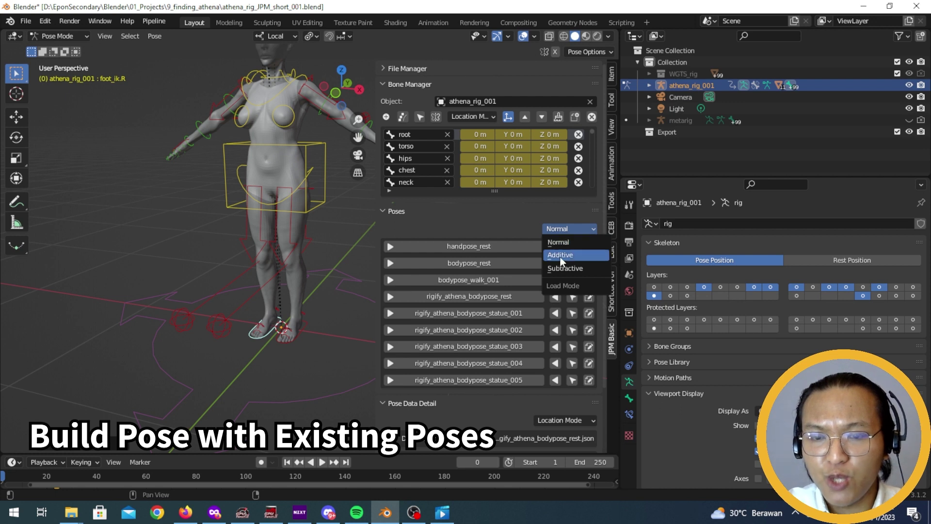
pyautogui.click(565, 229)
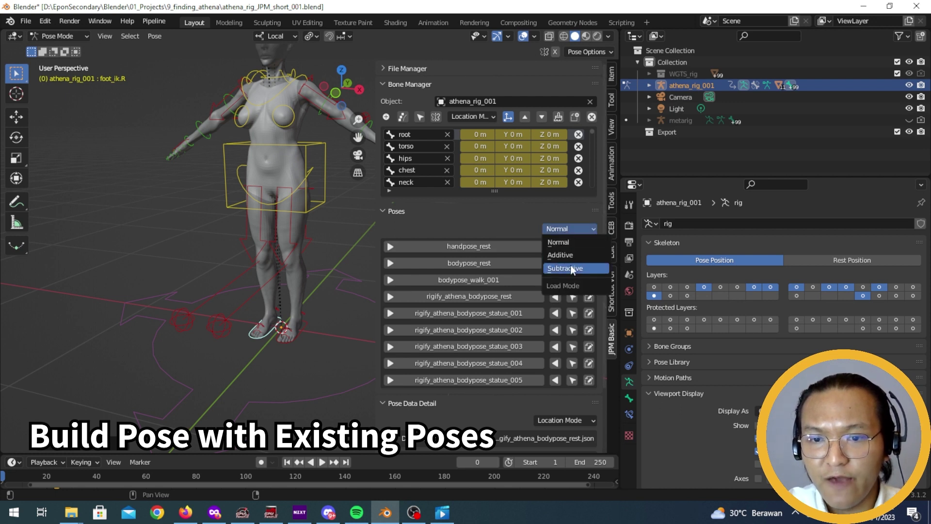
pyautogui.click(577, 229)
pyautogui.click(577, 229)
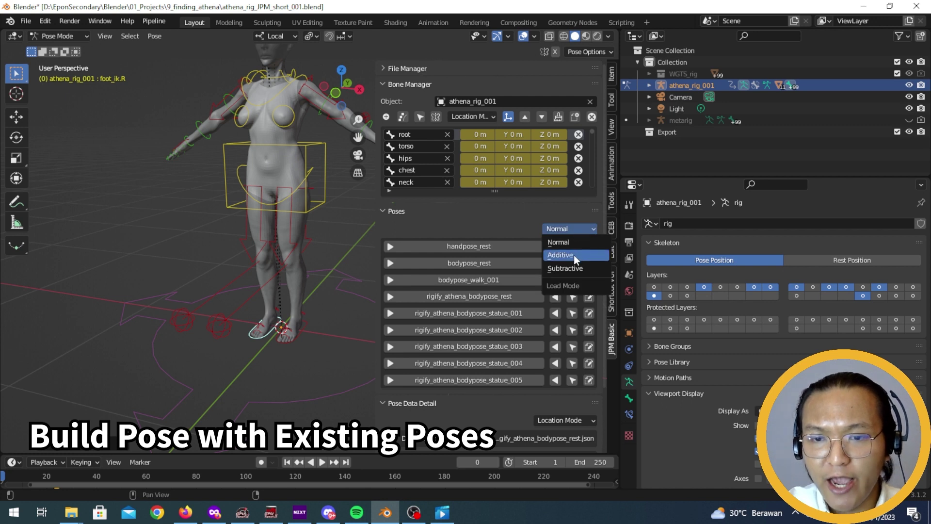
pyautogui.click(574, 255)
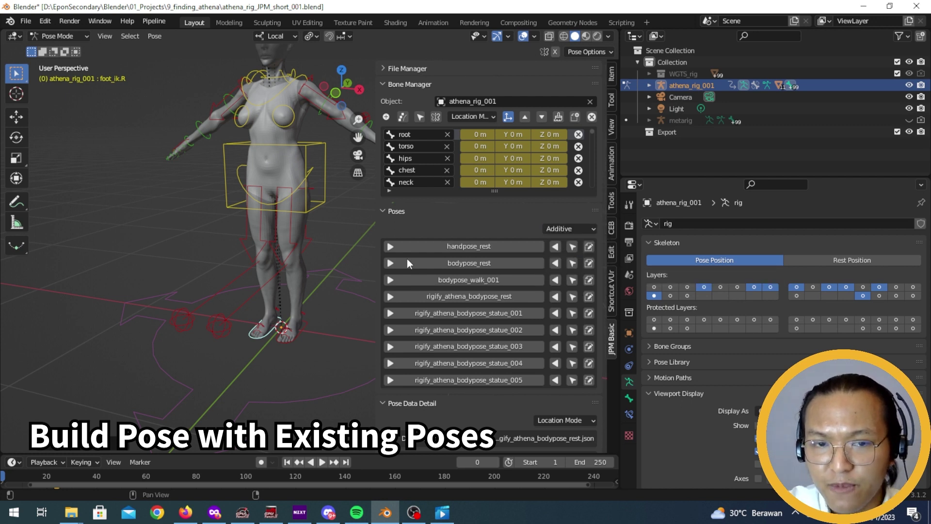
# Import the pose files jpm_rigify_athena_bodypose_statue_001.json through jpm_rigify_athena_bodypose_statue_010.json
pyautogui.moveTo(350, 264); pyautogui.dragTo(294, 269, button='middle')
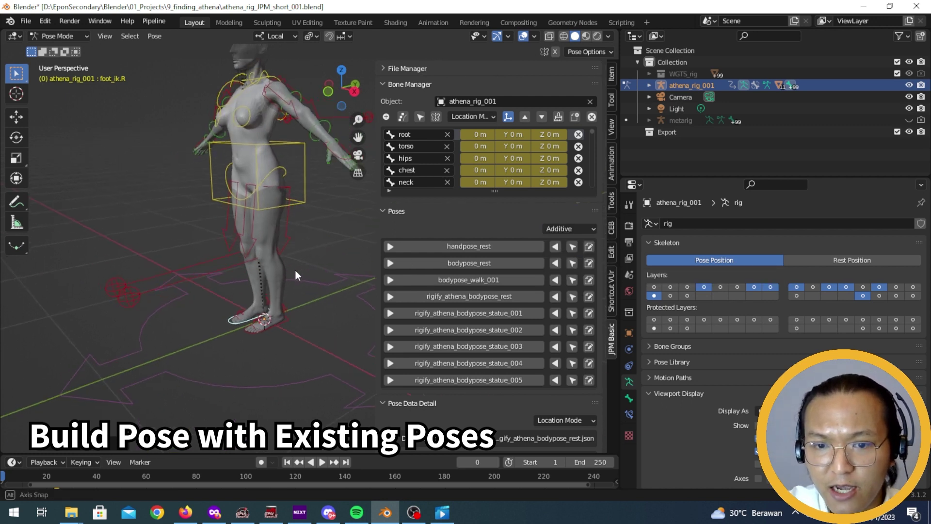
pyautogui.click(468, 66)
pyautogui.click(555, 127)
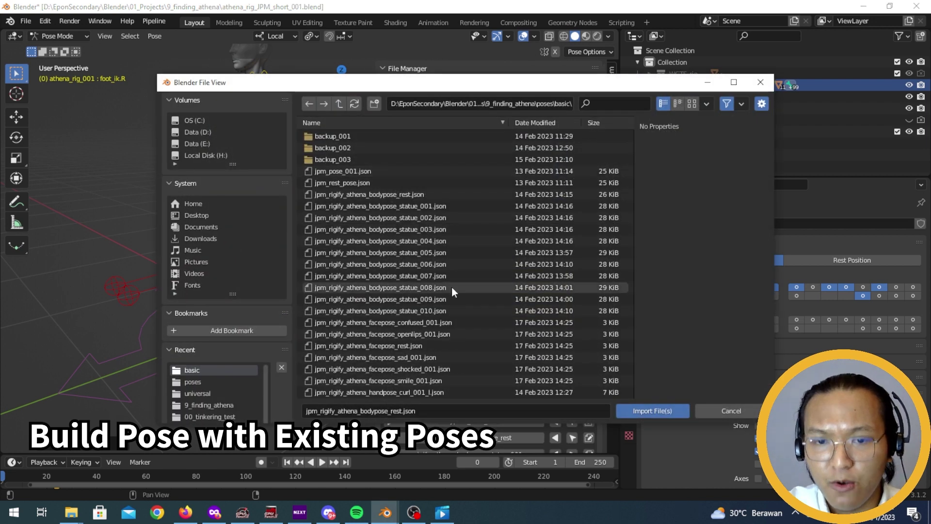
pyautogui.click(465, 206)
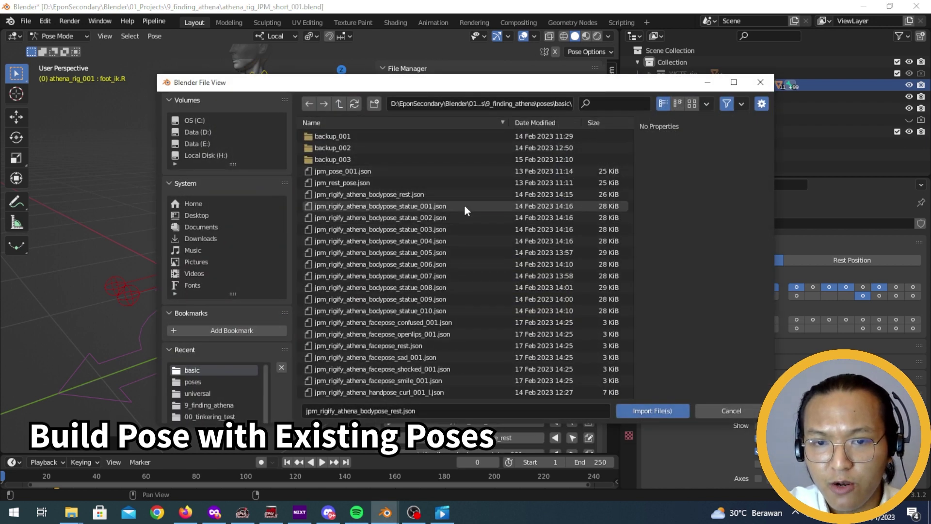
pyautogui.keyDown('shift'); pyautogui.click(470, 306); pyautogui.keyUp('shift')
pyautogui.click(674, 409)
pyautogui.scroll(-10, 518, 348)
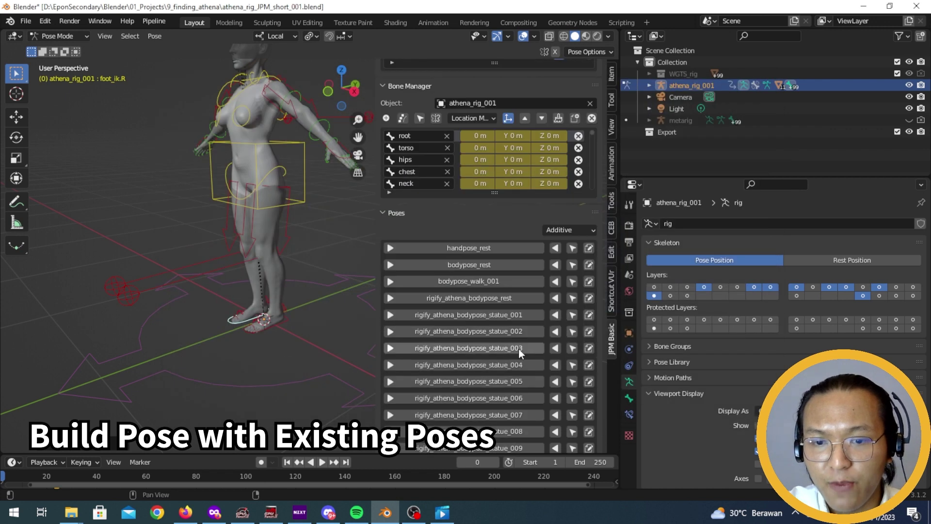
pyautogui.scroll(-1, 478, 247)
pyautogui.scroll(4, 477, 347)
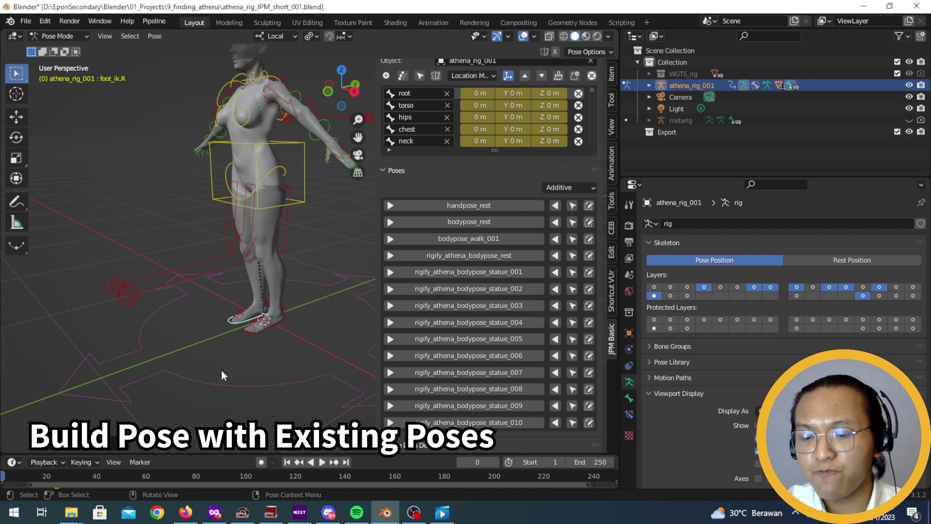
# Apply the rigify_athena_bodypose_statue_009 pose to the rig as the seated base pose
pyautogui.moveTo(274, 377)
pyautogui.mouseDown(button='middle')
pyautogui.moveTo(283, 379)
pyautogui.moveTo(267, 372)
pyautogui.mouseUp(button='middle')
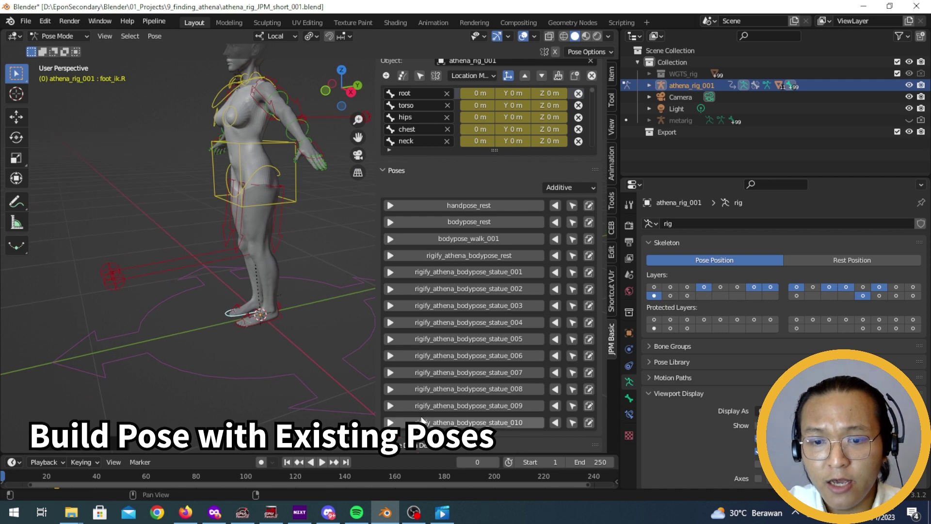
pyautogui.moveTo(320, 402); pyautogui.dragTo(329, 402, button='middle')
pyautogui.click(468, 403)
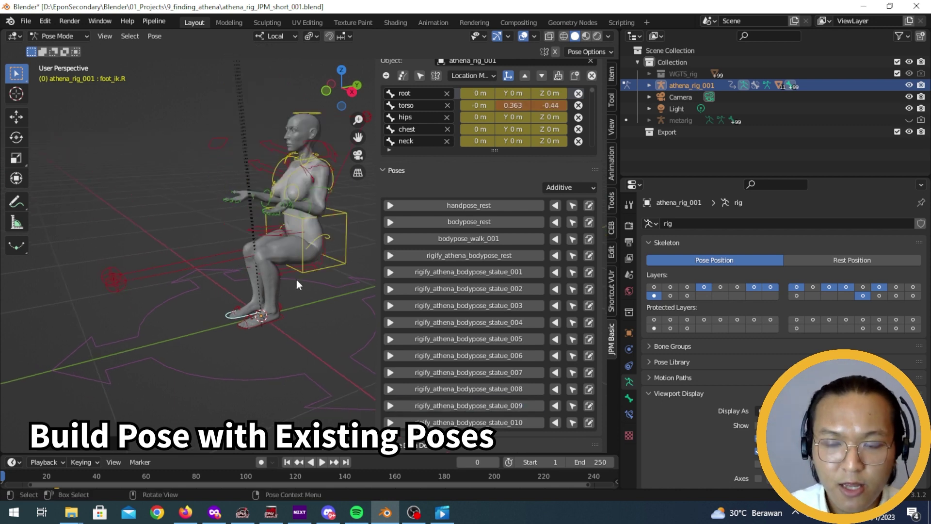
# Move both foot IK controls forward together along local Y by about -0.14 m
pyautogui.moveTo(291, 347); pyautogui.dragTo(273, 326, button='middle')
pyautogui.press('n')
pyautogui.keyDown('shift'); pyautogui.moveTo(305, 334); pyautogui.dragTo(369, 244, button='middle'); pyautogui.keyUp('shift')
pyautogui.scroll(2, 329, 304)
pyautogui.keyDown('shift'); pyautogui.click(313, 324); pyautogui.keyUp('shift')
pyautogui.moveTo(340, 280); pyautogui.dragTo(276, 287, button='middle')
pyautogui.press('g')
pyautogui.press('y')
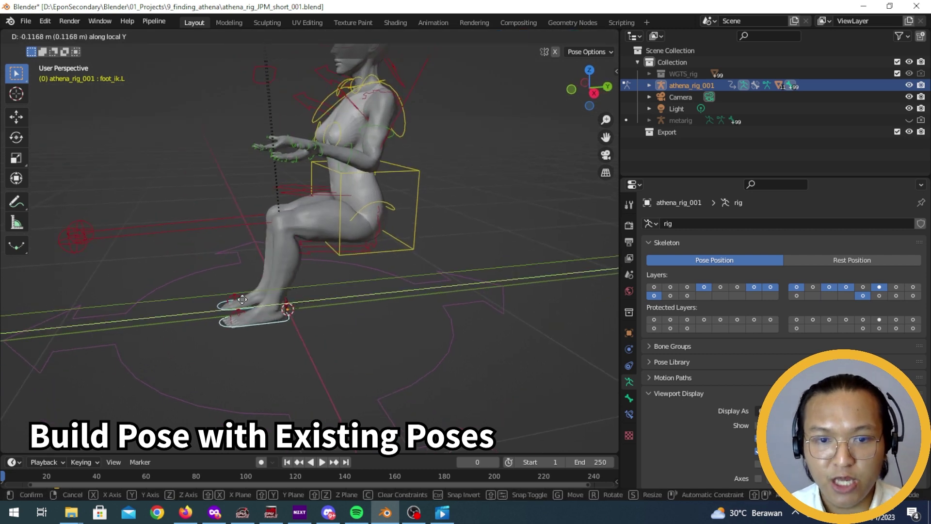
pyautogui.click(250, 295)
# Rotate the FK arm controls, including upper_arm_fk.R, to adjust the arms of the seated figure
pyautogui.moveTo(281, 254); pyautogui.dragTo(328, 243, button='middle')
pyautogui.scroll(3, 318, 233)
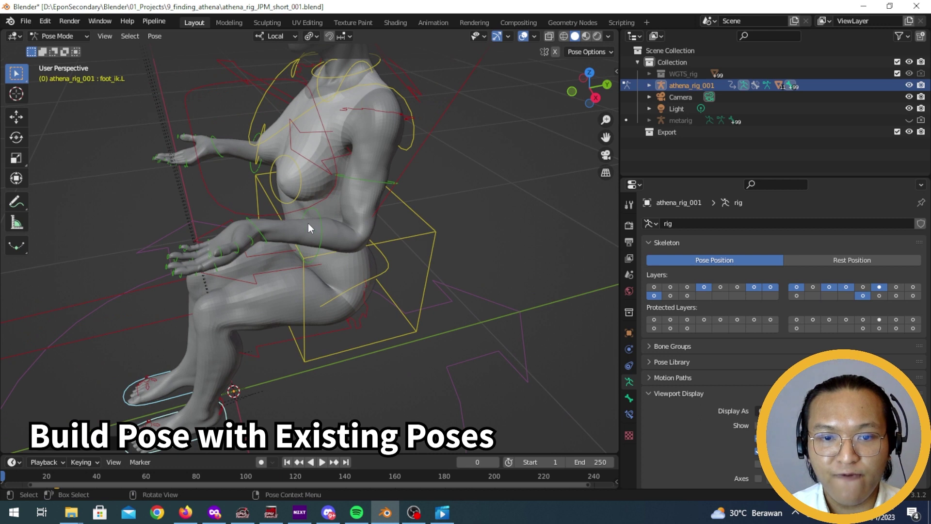
pyautogui.moveTo(377, 186); pyautogui.dragTo(427, 136, button='middle')
pyautogui.click(313, 188)
pyautogui.press('r')
pyautogui.click(326, 213)
pyautogui.click(262, 134)
pyautogui.press('r')
pyautogui.click(411, 184)
pyautogui.moveTo(410, 183); pyautogui.dragTo(364, 280, button='middle')
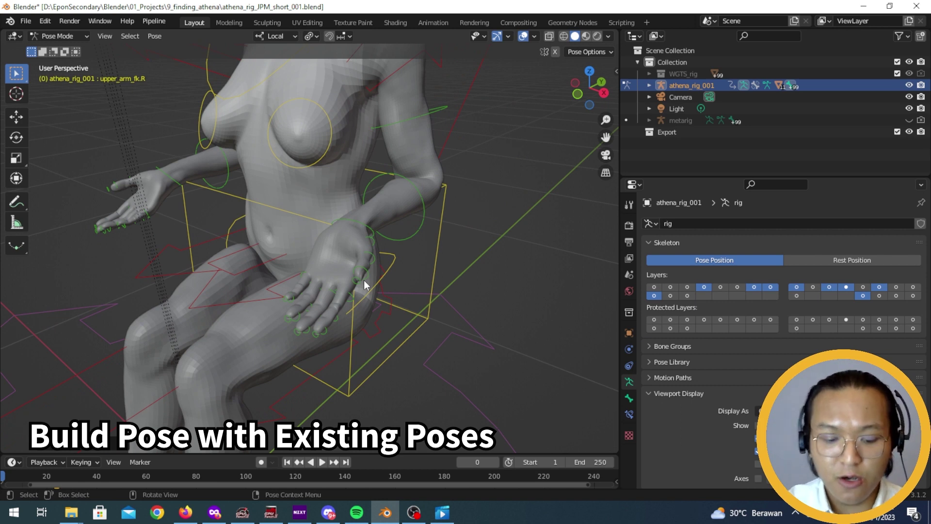
pyautogui.moveTo(364, 280); pyautogui.dragTo(337, 268, button='middle')
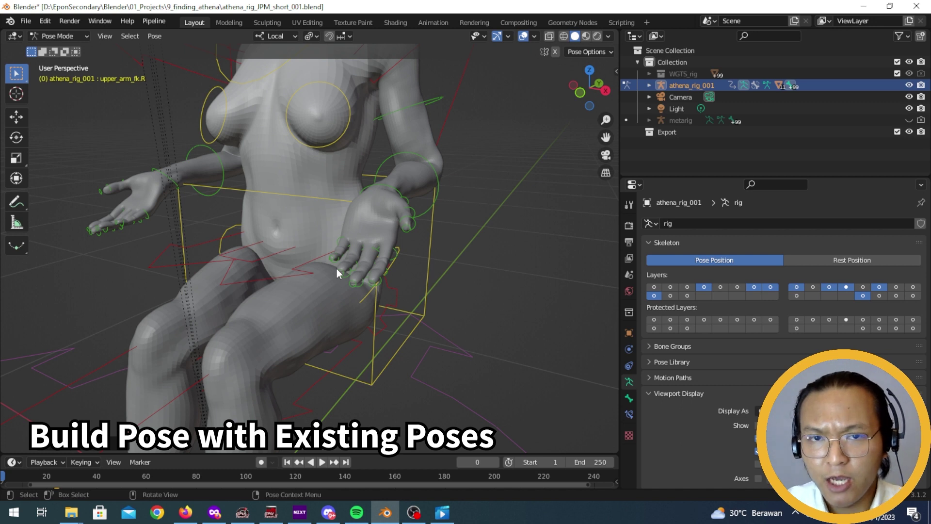
# Import the left-hand pose files from jpm_rigify_athena_handpose_curl_001_l.json through jpm_rigify_athena_handpose_rest_l.json
pyautogui.press('n')
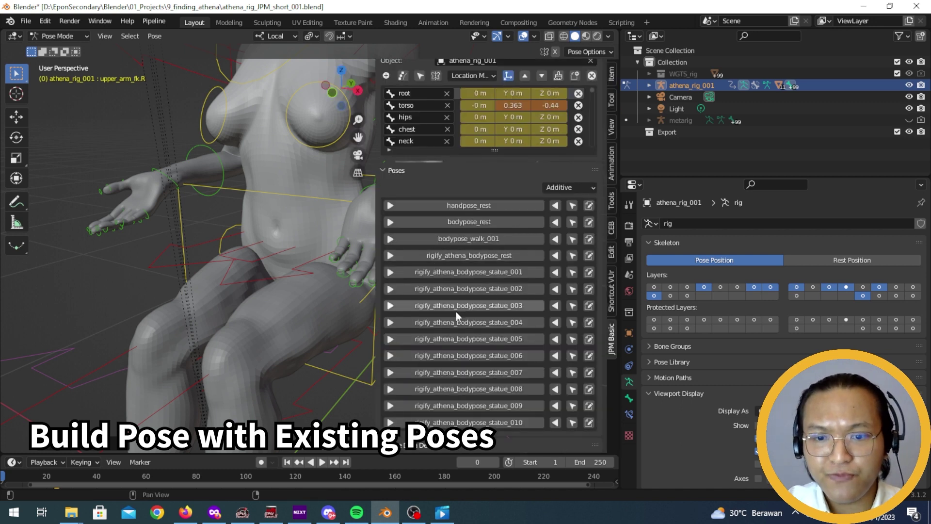
pyautogui.scroll(5, 489, 352)
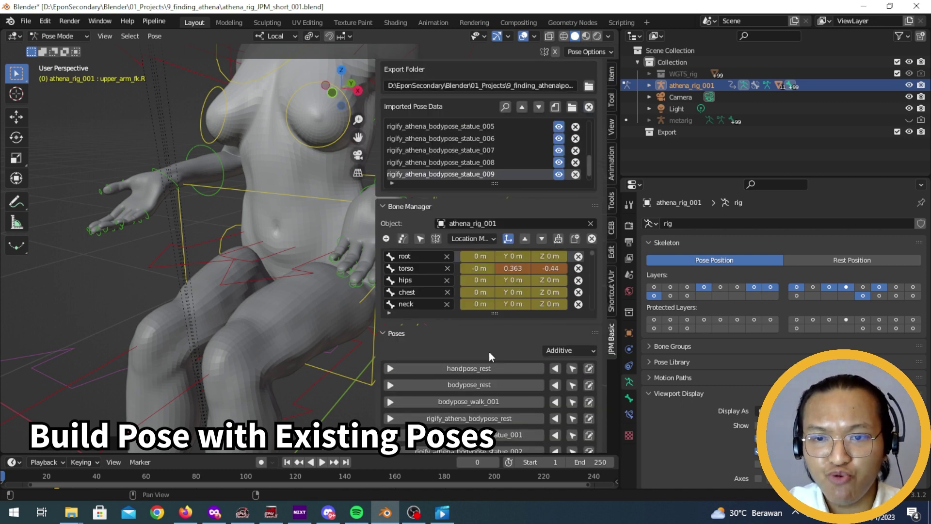
pyautogui.click(559, 107)
pyautogui.scroll(-3, 430, 313)
pyautogui.click(430, 333)
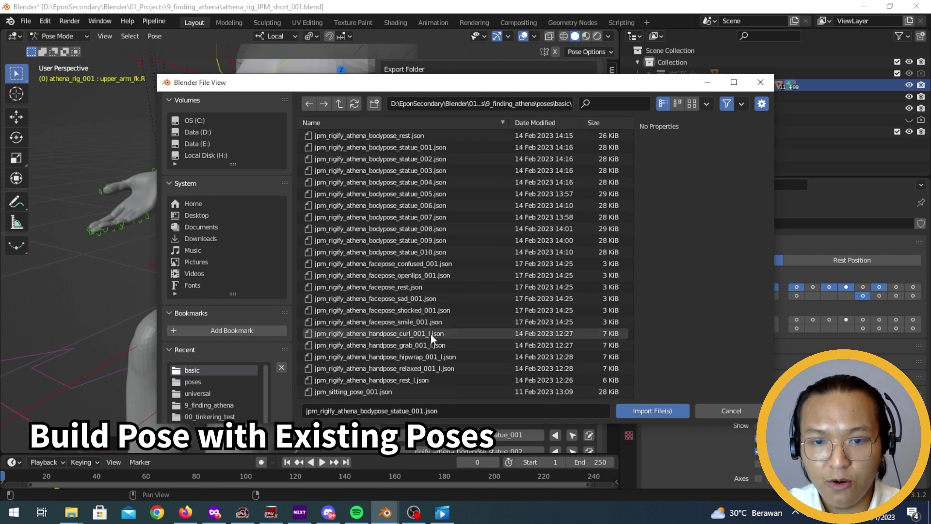
pyautogui.keyDown('shift'); pyautogui.click(435, 379); pyautogui.keyUp('shift')
pyautogui.click(646, 410)
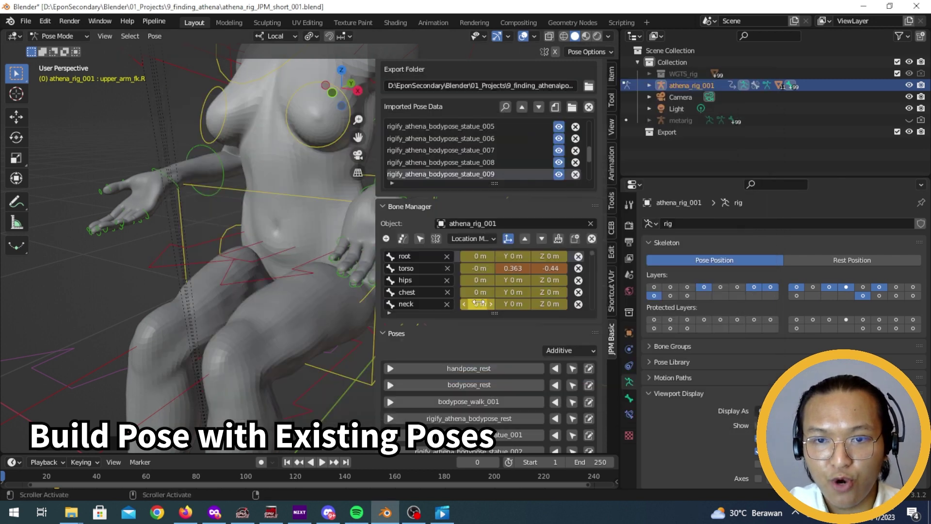
pyautogui.scroll(-7, 503, 318)
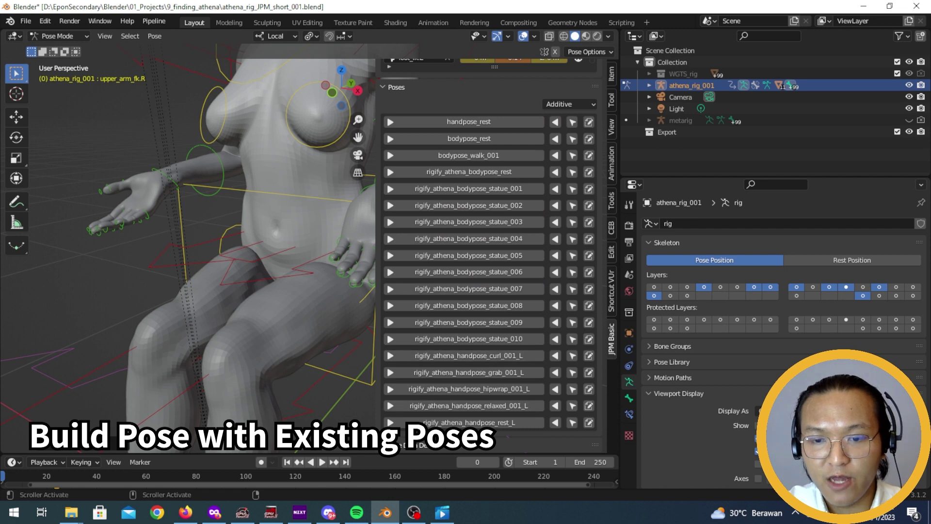
# Apply the rigify_athena_handpose_grab_001_L pose to the left hand and its mirrored version to the right hand
pyautogui.moveTo(239, 314); pyautogui.dragTo(200, 309, button='middle')
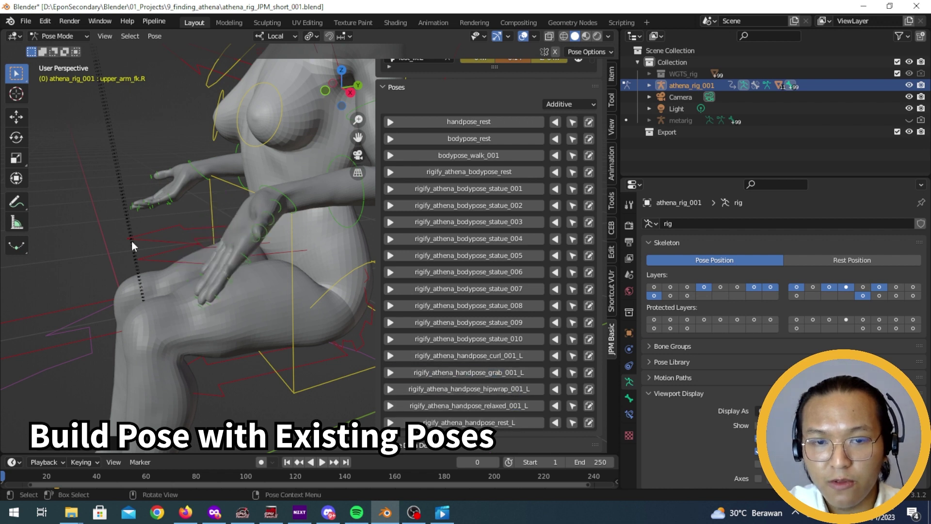
pyautogui.scroll(-5, 315, 274)
pyautogui.scroll(5, 314, 297)
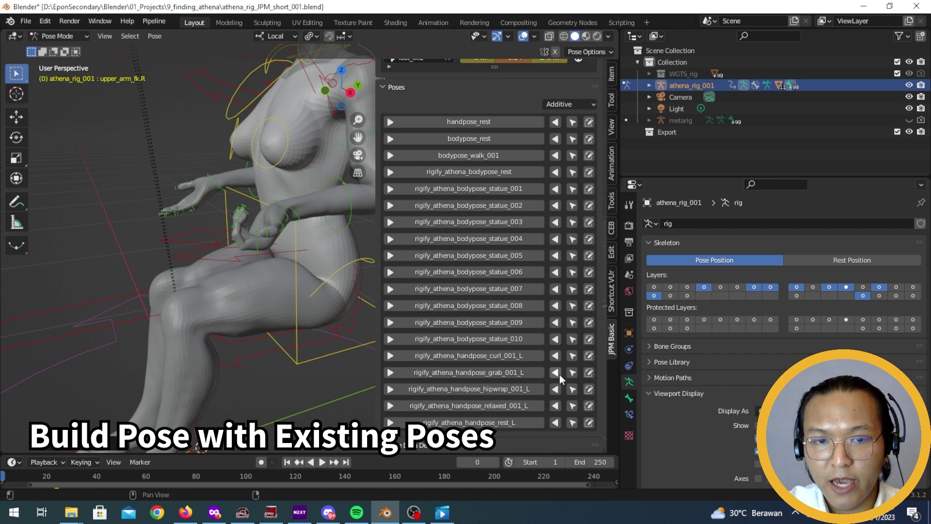
pyautogui.scroll(-5, 326, 355)
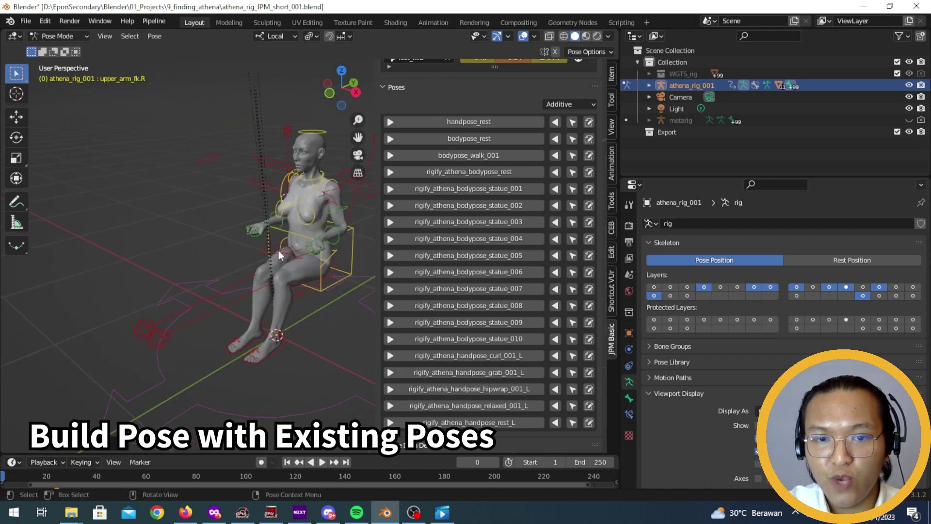
# Save the current seated pose with the label bodypose_sitting_001
pyautogui.scroll(8, 527, 320)
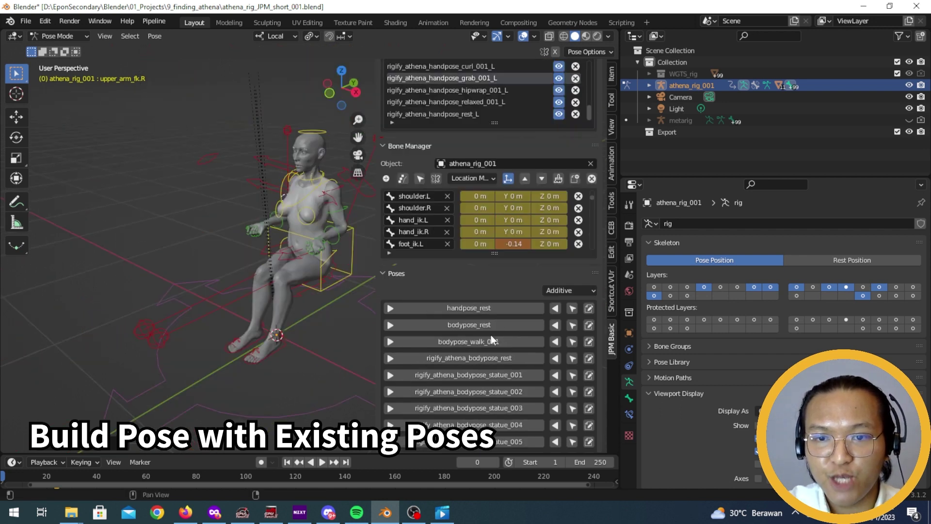
pyautogui.click(574, 179)
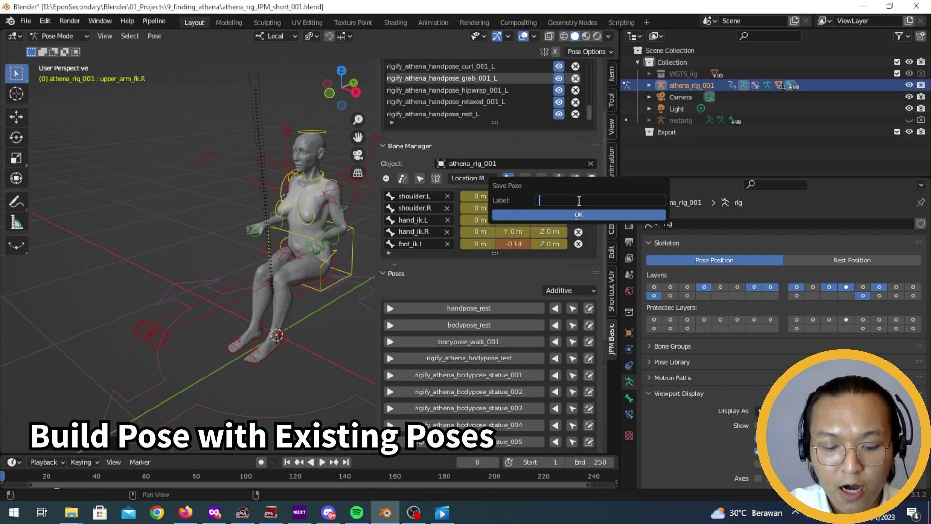
pyautogui.write('bodypose')
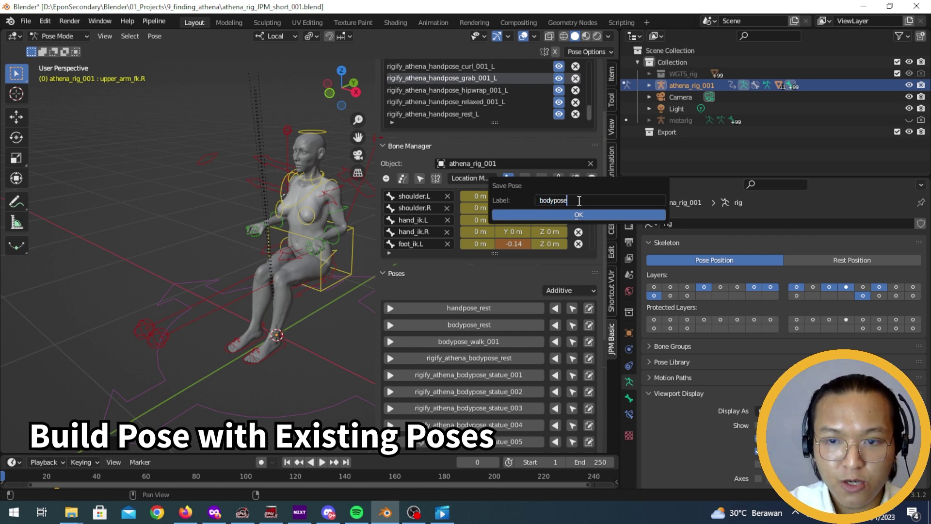
pyautogui.write('_sitting')
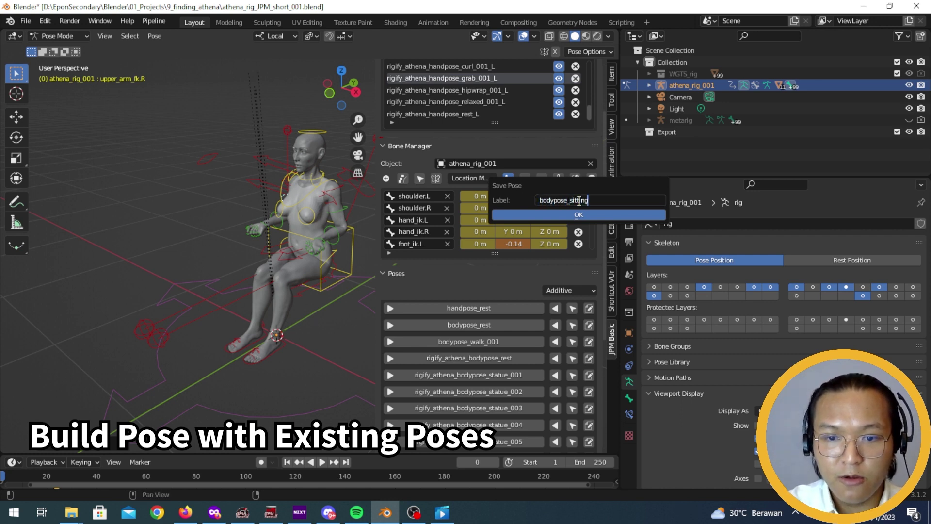
pyautogui.write('_001')
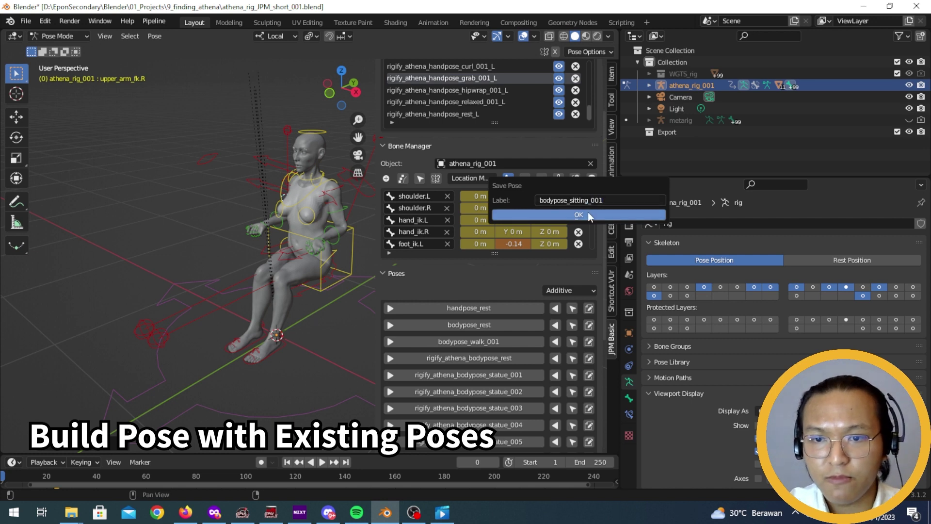
pyautogui.click(588, 212)
# Test the saved pose by applying rigify_athena_bodypose_rest followed by bodypose_sitting_001 and examine the figure from several sides
pyautogui.moveTo(291, 299); pyautogui.dragTo(276, 220, button='middle')
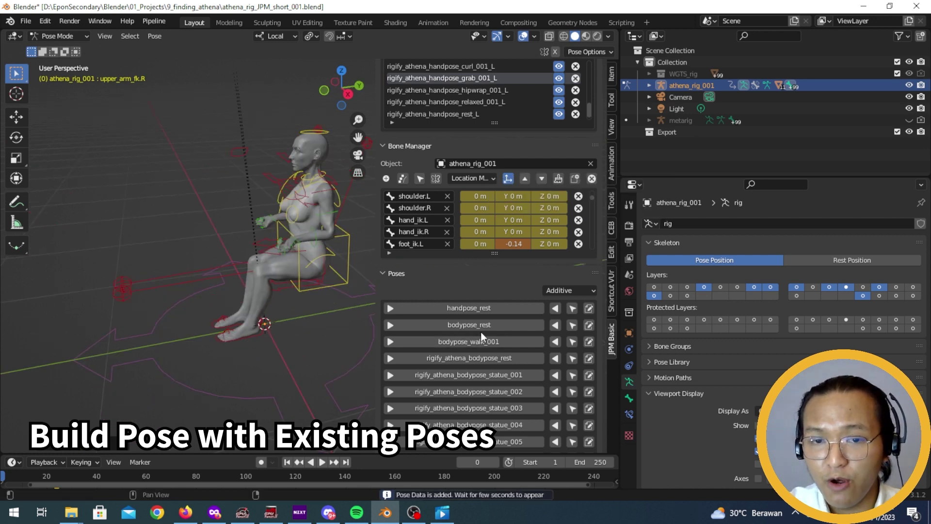
pyautogui.scroll(-8, 500, 274)
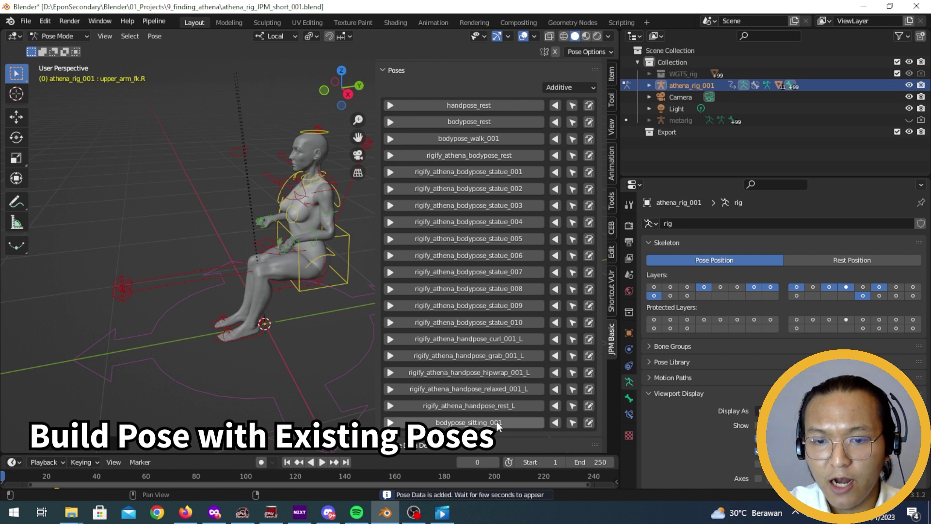
pyautogui.click(500, 159)
pyautogui.moveTo(255, 256); pyautogui.dragTo(206, 294, button='middle')
pyautogui.click(472, 422)
pyautogui.scroll(4, 206, 295)
pyautogui.press('n')
pyautogui.moveTo(238, 257); pyautogui.dragTo(436, 168, button='middle')
pyautogui.scroll(-3, 399, 289)
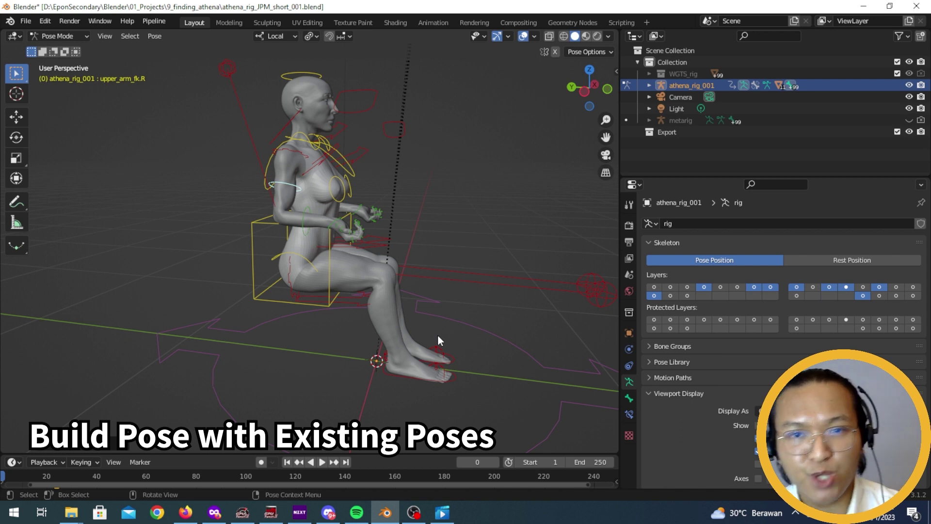
# Apply the rigify_athena_bodypose_statue_009 pose to compare it with the saved sitting pose
pyautogui.press('n')
pyautogui.moveTo(326, 322); pyautogui.dragTo(192, 341, button='middle')
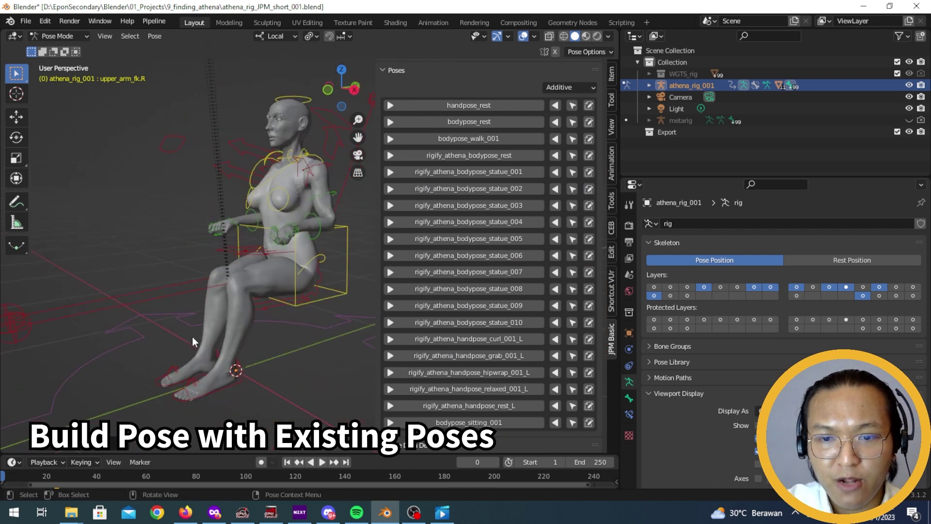
pyautogui.click(509, 305)
pyautogui.moveTo(154, 219); pyautogui.dragTo(262, 347, button='middle')
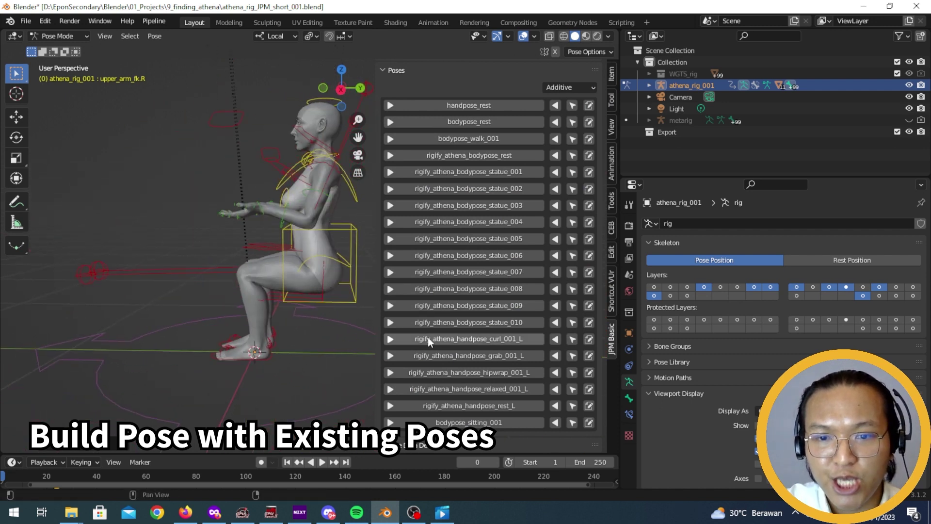
# Apply rigify_athena_handpose_grab_001_L to the left hand, its mirrored version to the right hand, and bodypose_sitting_001 to the body
pyautogui.click(480, 306)
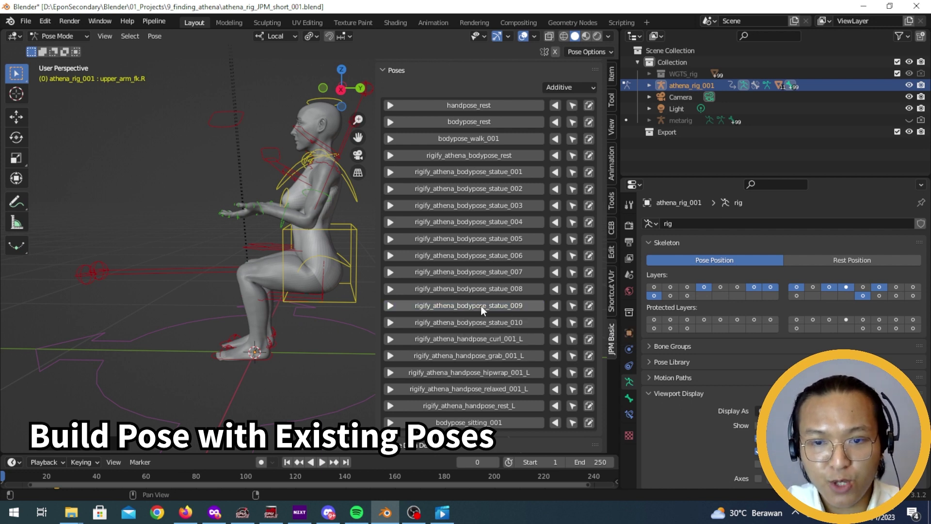
pyautogui.moveTo(277, 330); pyautogui.dragTo(314, 341, button='middle')
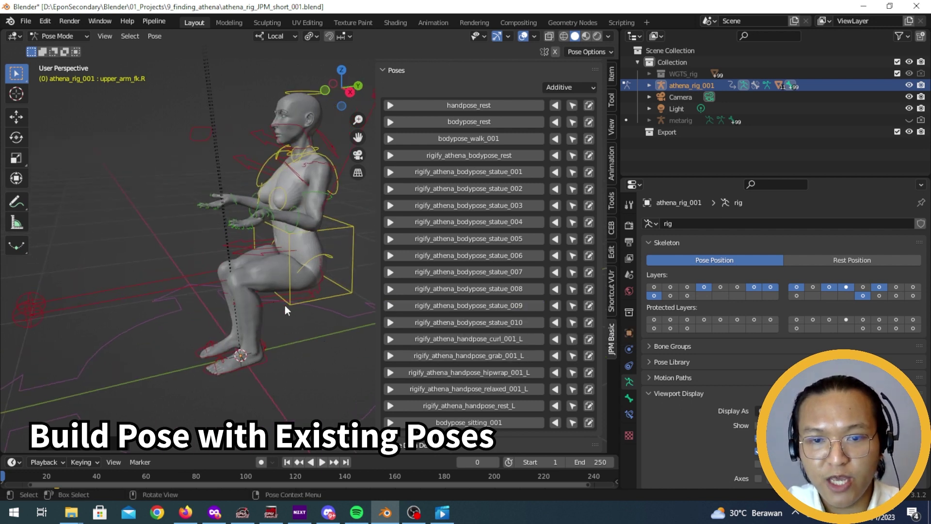
pyautogui.click(523, 355)
pyautogui.click(552, 355)
pyautogui.click(499, 423)
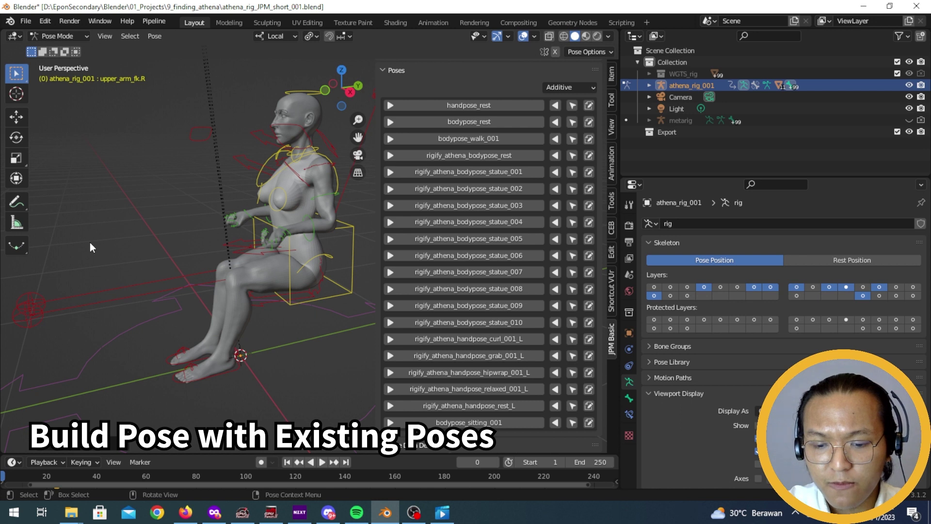
# Set the pose load mode to Normal and return the figure to rigify_athena_bodypose_rest
pyautogui.click(566, 87)
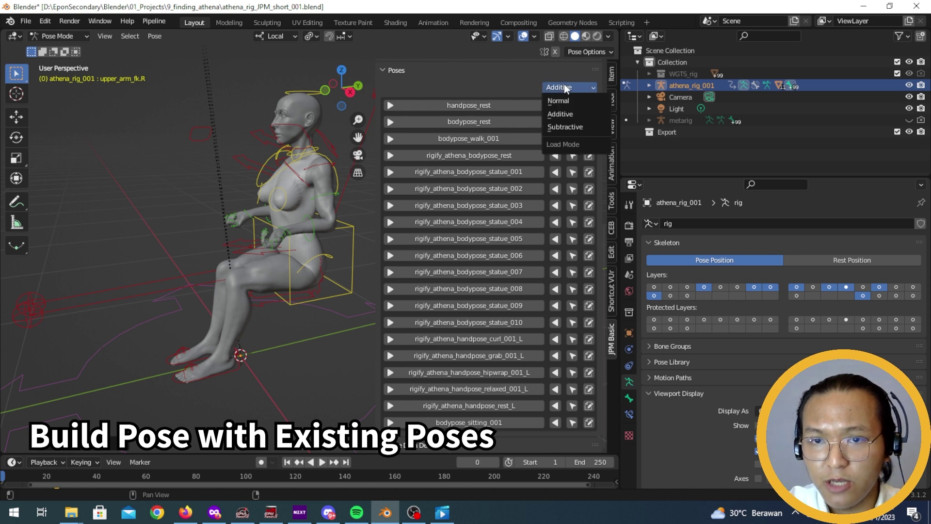
pyautogui.click(557, 100)
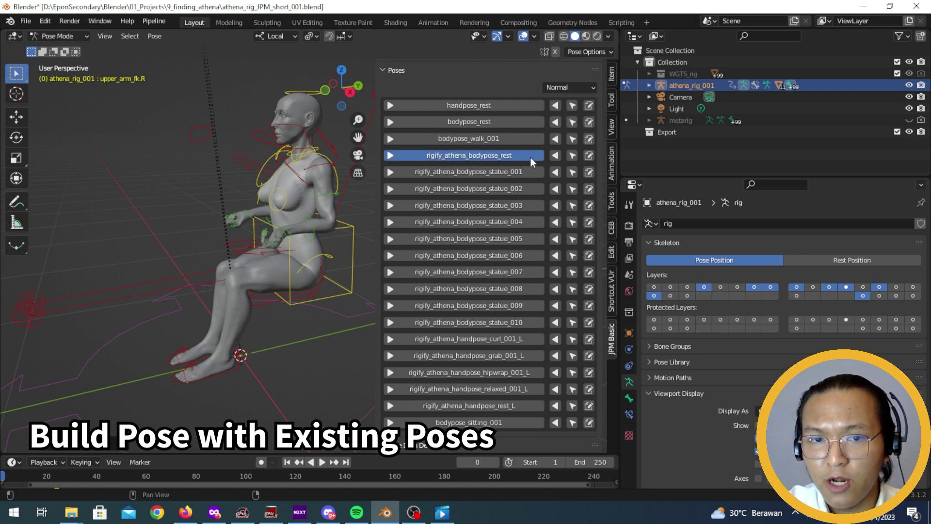
pyautogui.click(531, 156)
pyautogui.click(568, 88)
pyautogui.click(571, 102)
pyautogui.moveTo(183, 308); pyautogui.dragTo(255, 298, button='middle')
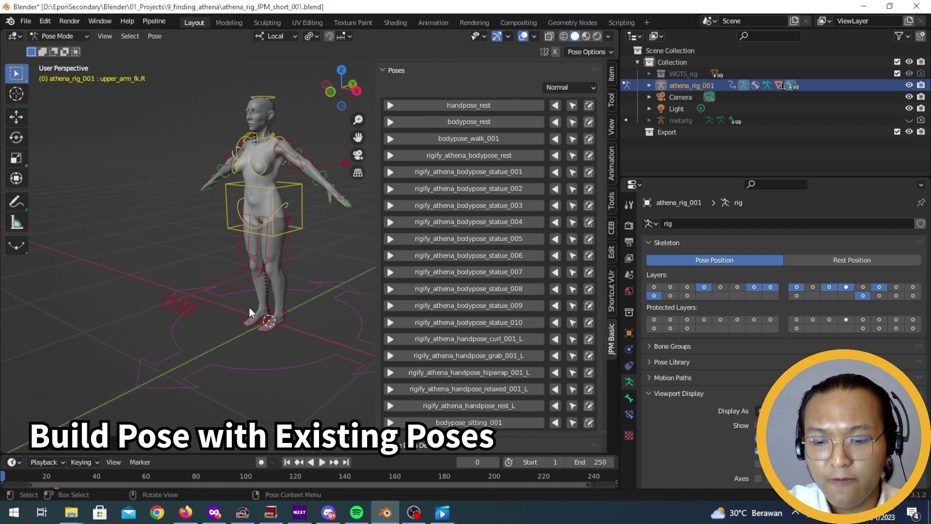
# Apply the rigify_athena_bodypose_statue_001, statue_002 and statue_003 poses one after another
pyautogui.click(527, 174)
pyautogui.click(527, 189)
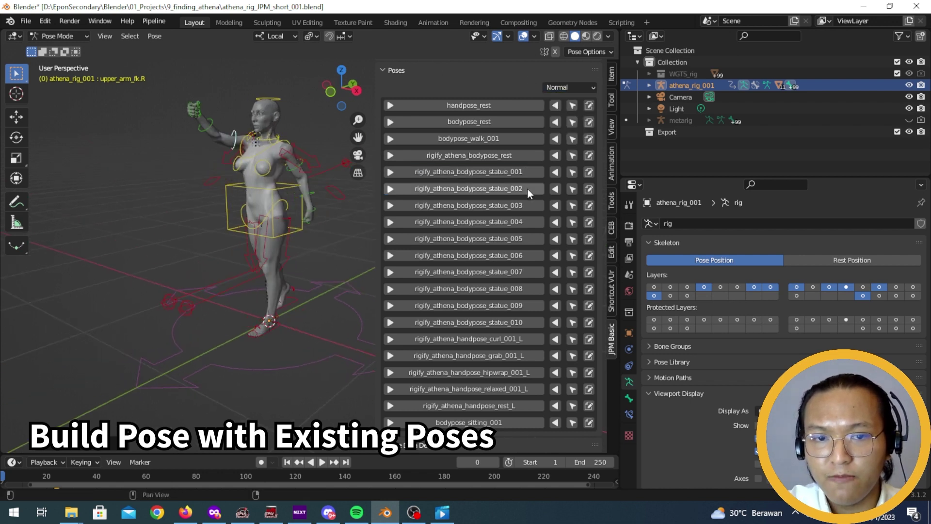
pyautogui.click(528, 204)
# Examine the left hand and forearm of the statue_003 pose up close and from several sides
pyautogui.scroll(5, 313, 214)
pyautogui.moveTo(256, 263); pyautogui.dragTo(201, 279, button='middle')
pyautogui.scroll(5, 273, 286)
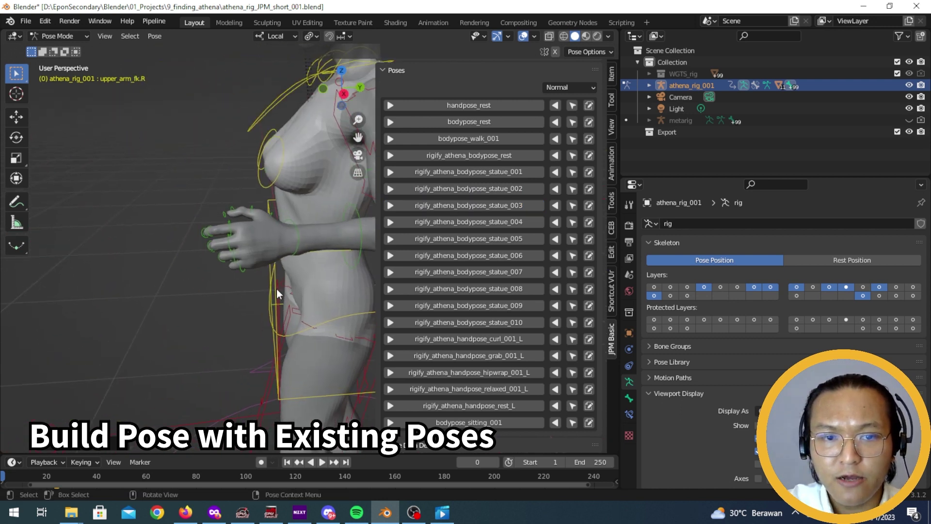
pyautogui.scroll(-1, 275, 288)
pyautogui.scroll(-4, 255, 267)
pyautogui.moveTo(248, 267); pyautogui.dragTo(256, 266, button='middle')
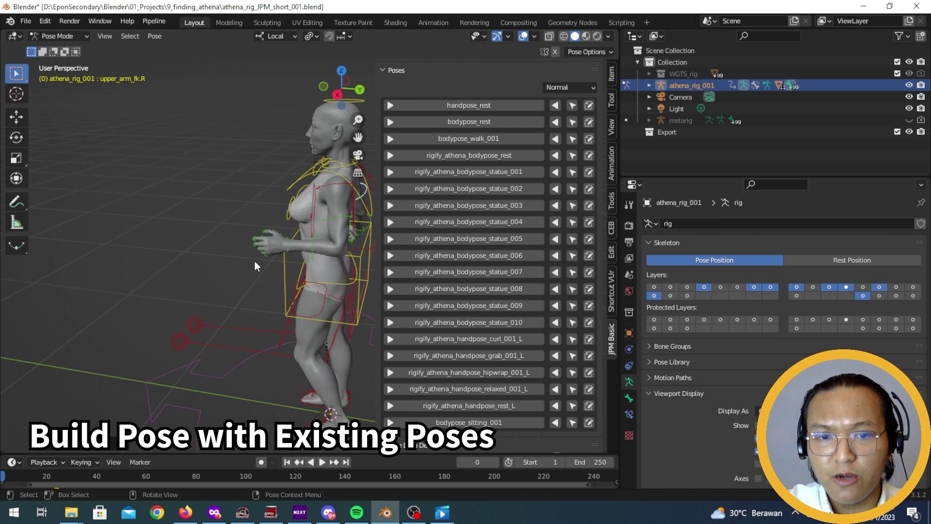
pyautogui.scroll(4, 256, 266)
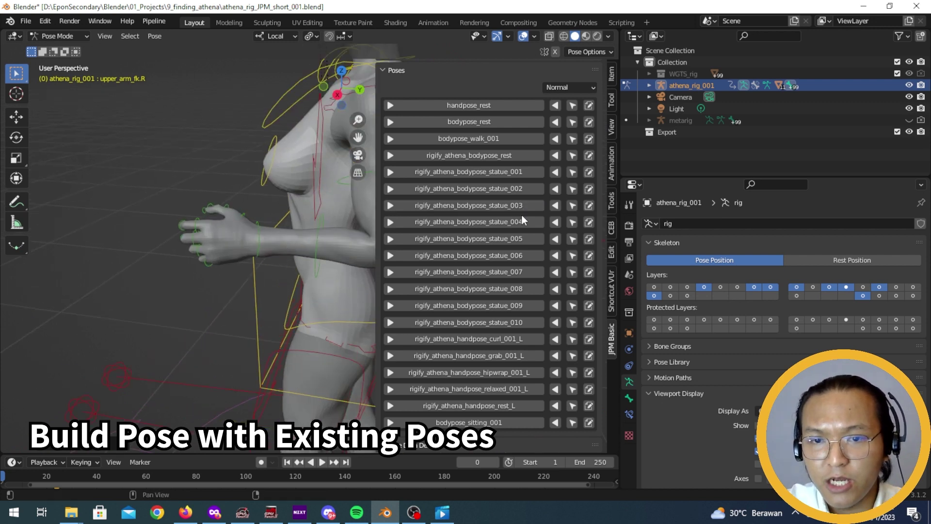
pyautogui.scroll(-4, 266, 291)
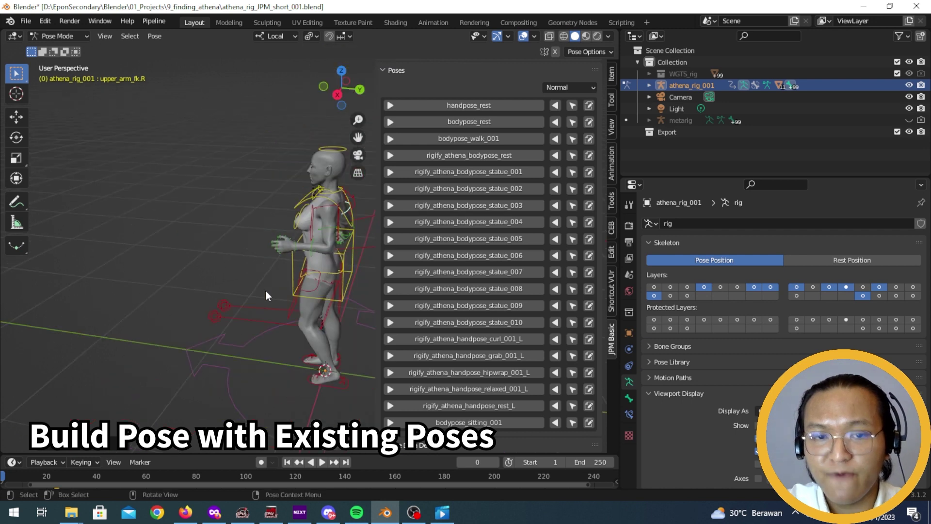
pyautogui.scroll(4, 280, 299)
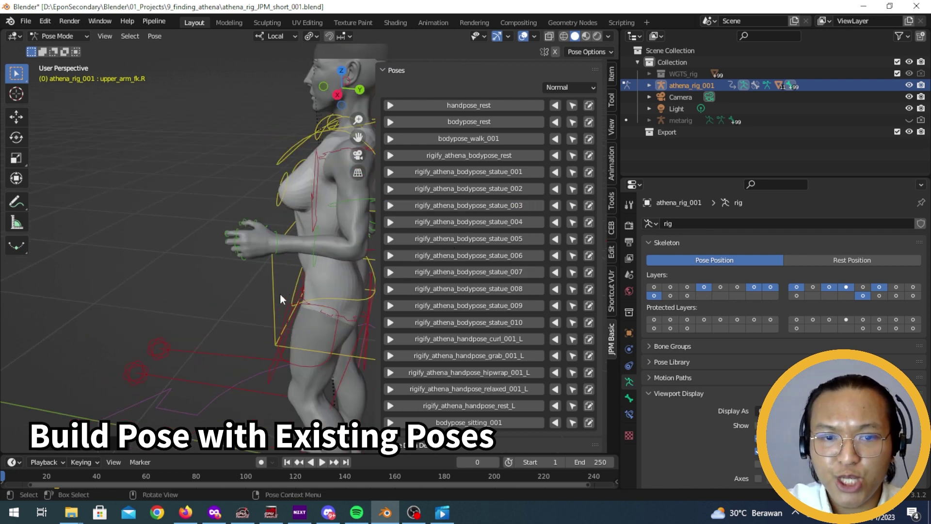
pyautogui.scroll(6, 280, 298)
pyautogui.press('n')
pyautogui.moveTo(252, 288); pyautogui.dragTo(379, 338, button='middle')
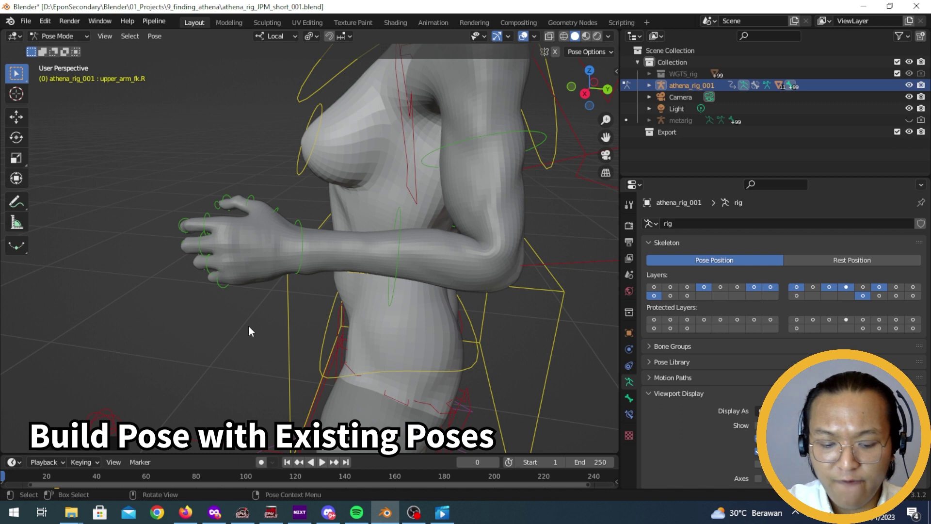
pyautogui.press('n')
# Review the available pose load modes, keep Normal, and look at the whole standing figure from the side
pyautogui.click(570, 88)
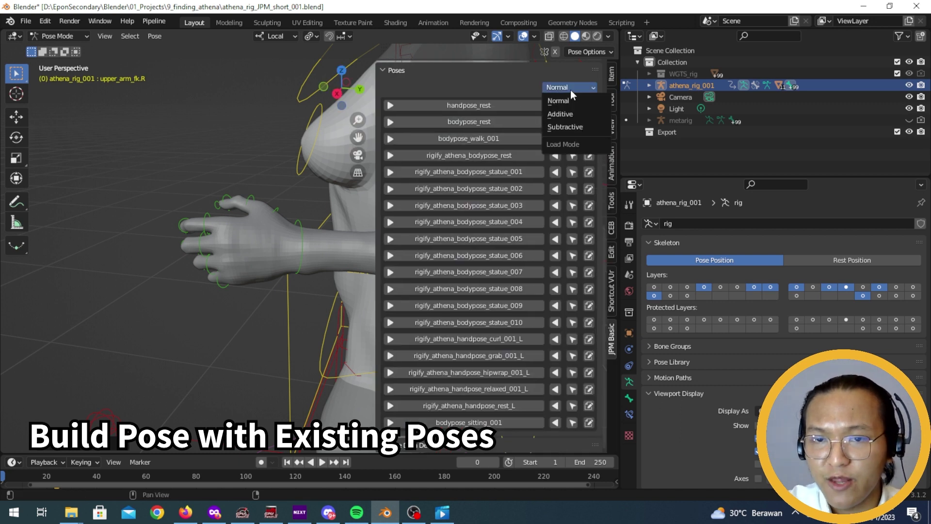
pyautogui.click(571, 89)
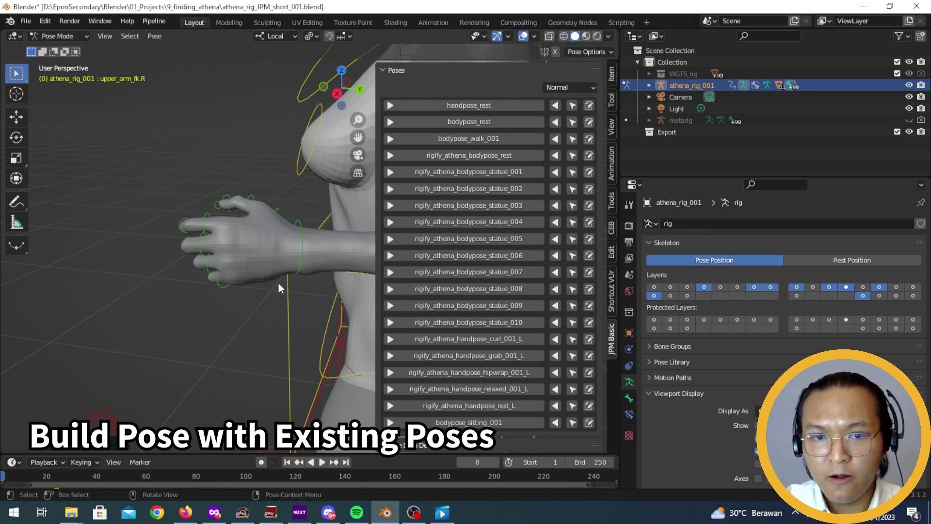
pyautogui.scroll(-2, 209, 234)
pyautogui.moveTo(209, 235); pyautogui.dragTo(260, 272, button='middle')
pyautogui.click(576, 86)
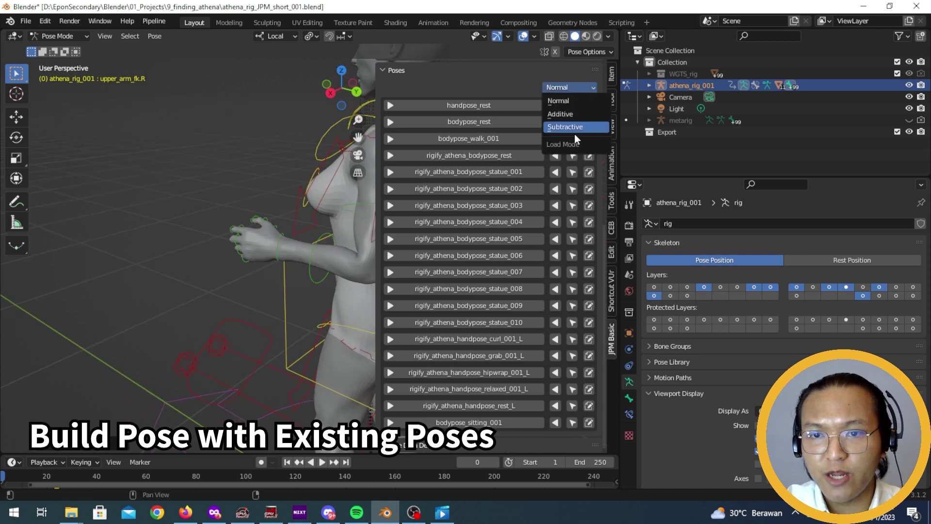
pyautogui.click(580, 100)
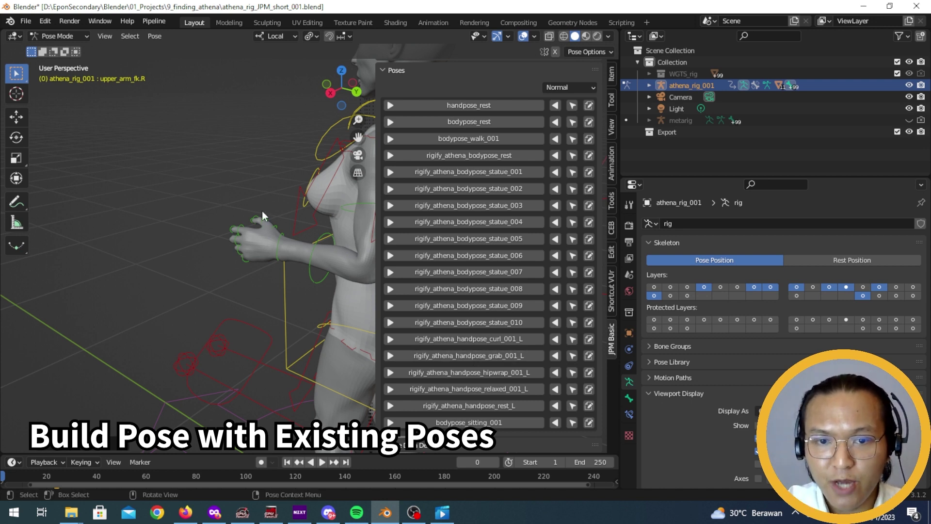
pyautogui.scroll(-2, 262, 210)
pyautogui.moveTo(311, 276); pyautogui.dragTo(339, 291, button='middle')
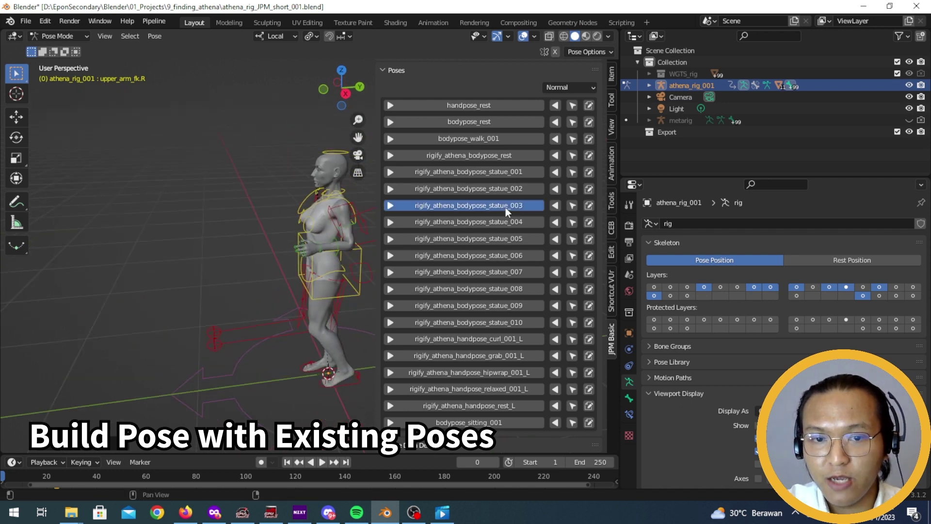
pyautogui.scroll(1, 285, 358)
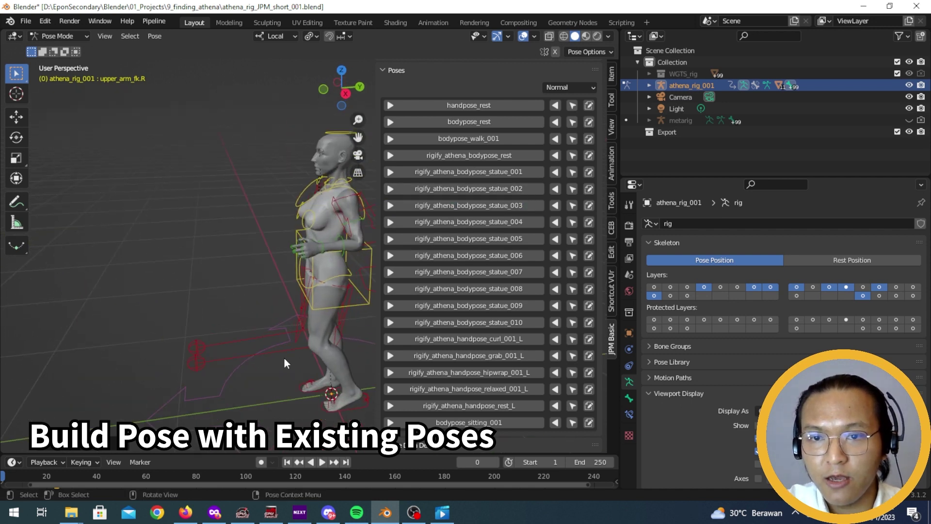
# Apply the rigify_athena_handpose_rest_L pose to the left hand and inspect its fingers up close
pyautogui.click(515, 407)
pyautogui.moveTo(318, 320); pyautogui.dragTo(264, 317, button='middle')
pyautogui.scroll(2, 263, 318)
pyautogui.scroll(2, 272, 278)
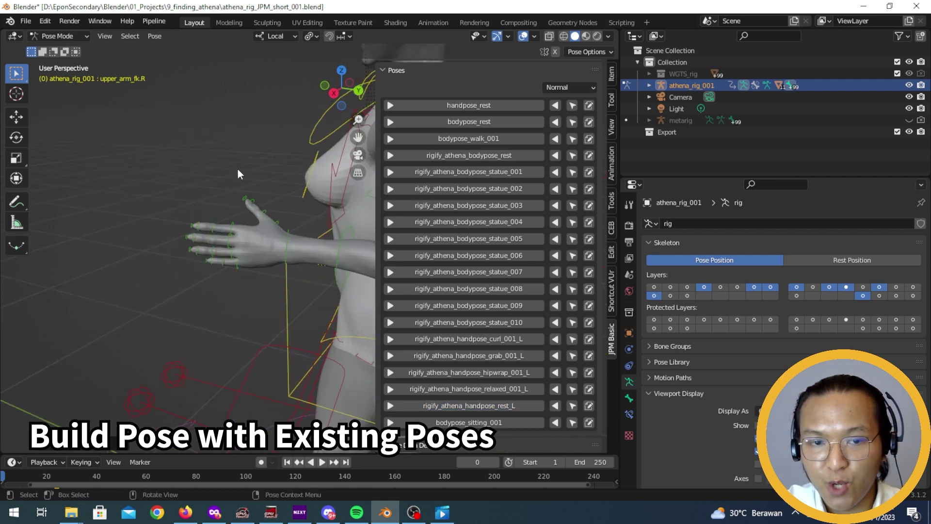
# Set the load mode to Subtractive and apply rigify_athena_bodypose_statue_003 to pose the left hand
pyautogui.click(580, 87)
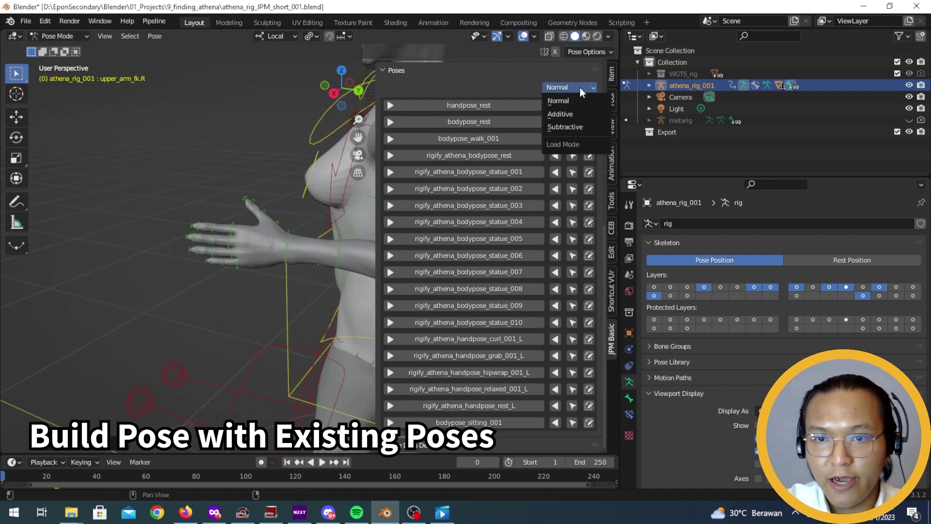
pyautogui.click(573, 127)
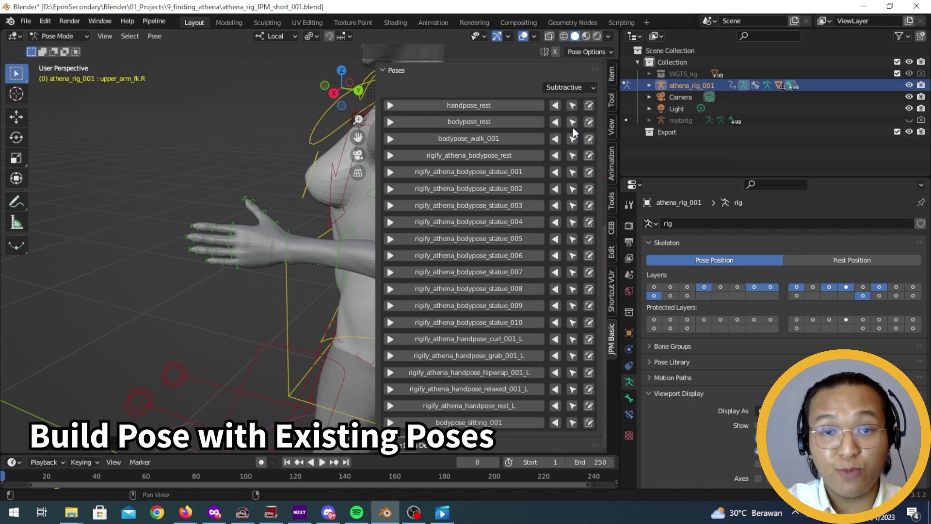
pyautogui.click(523, 206)
pyautogui.moveTo(252, 305); pyautogui.dragTo(304, 302, button='middle')
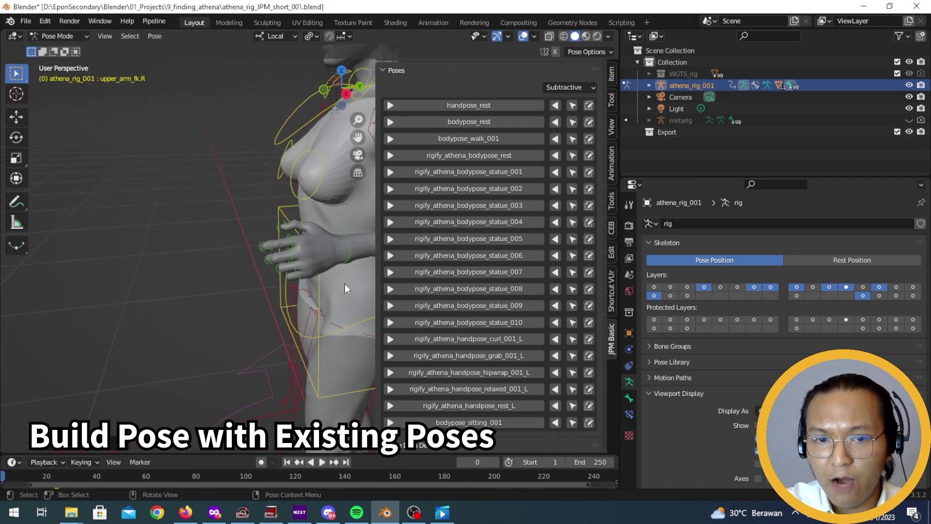
# Save the current left-hand pose with the label handpose_001 and locate it in the pose list
pyautogui.scroll(5, 505, 376)
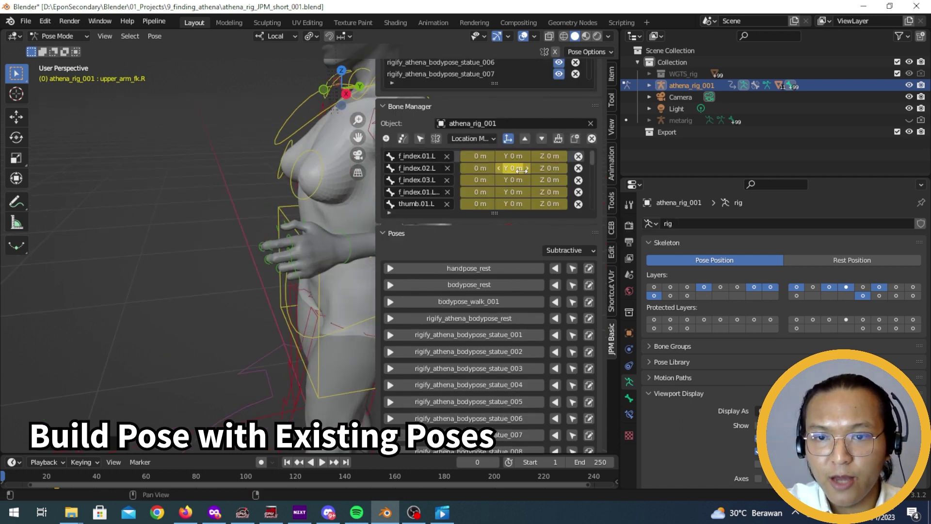
pyautogui.click(575, 138)
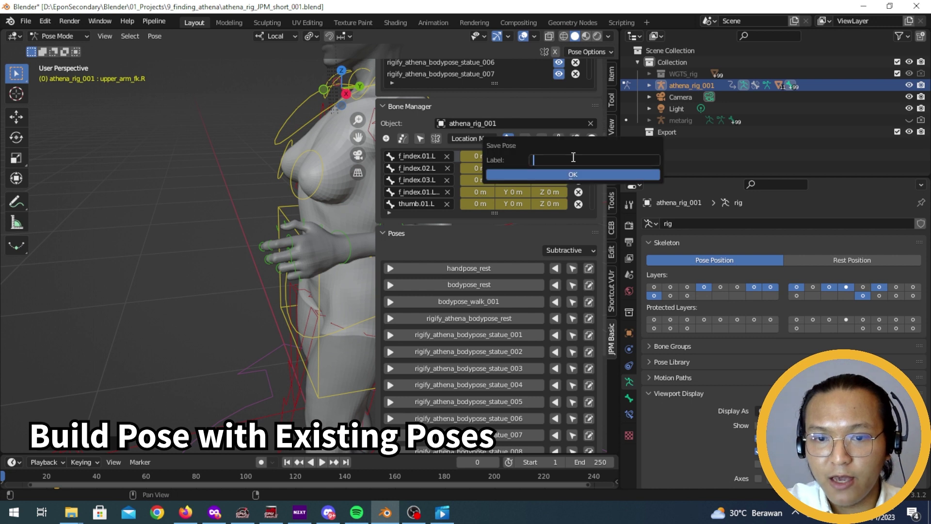
pyautogui.write('handpose_')
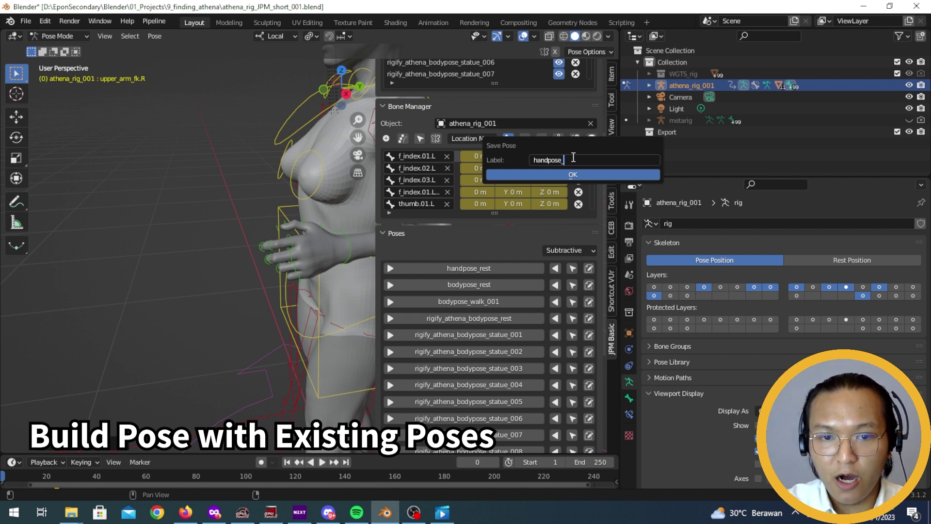
pyautogui.write('001')
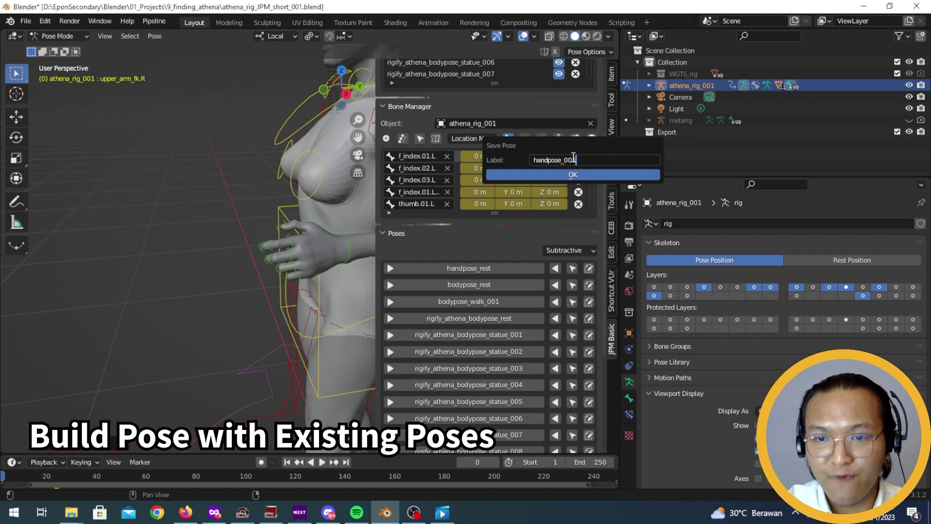
pyautogui.click(577, 180)
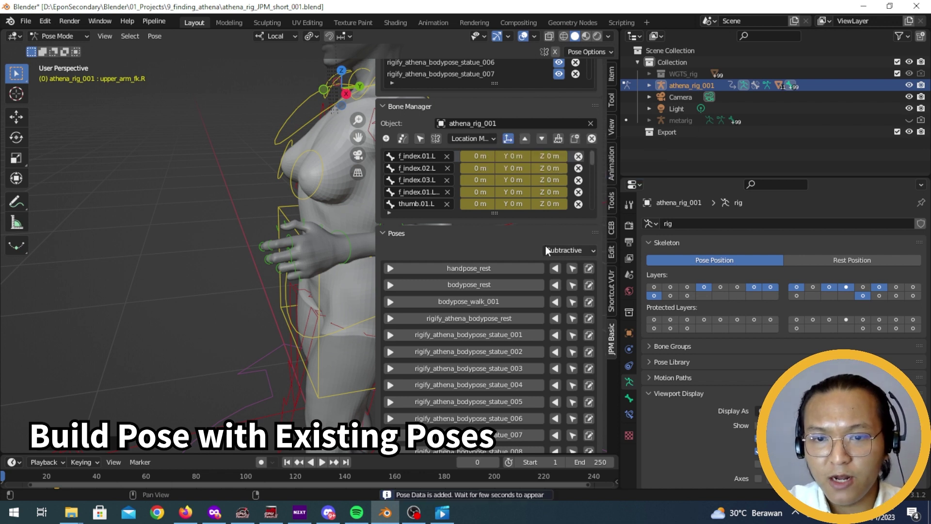
pyautogui.scroll(-7, 533, 262)
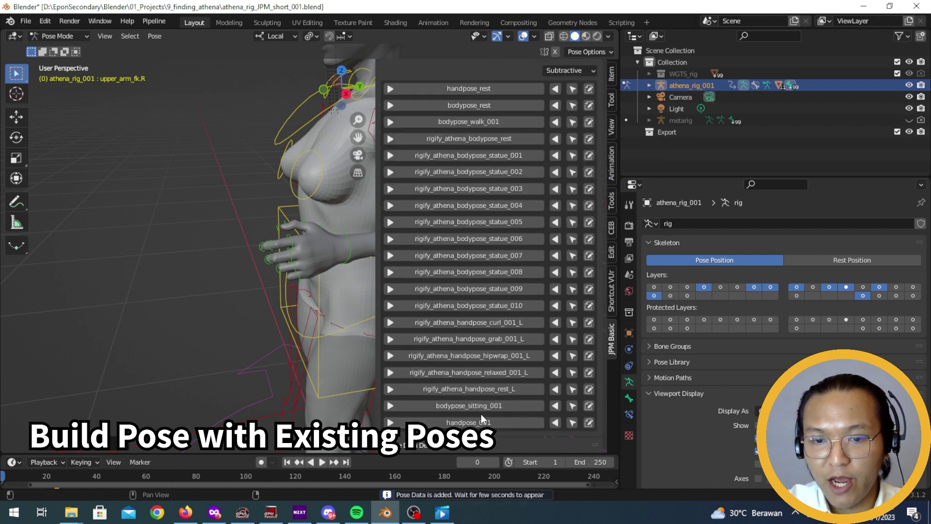
# Set the load mode back to Normal and apply rigify_athena_bodypose_rest to reset the figure
pyautogui.scroll(2, 587, 138)
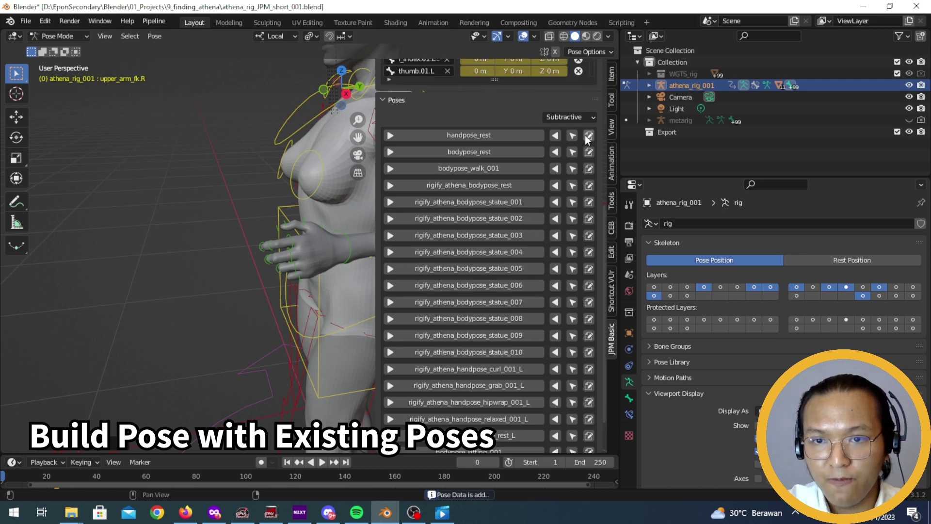
pyautogui.click(583, 122)
pyautogui.click(583, 129)
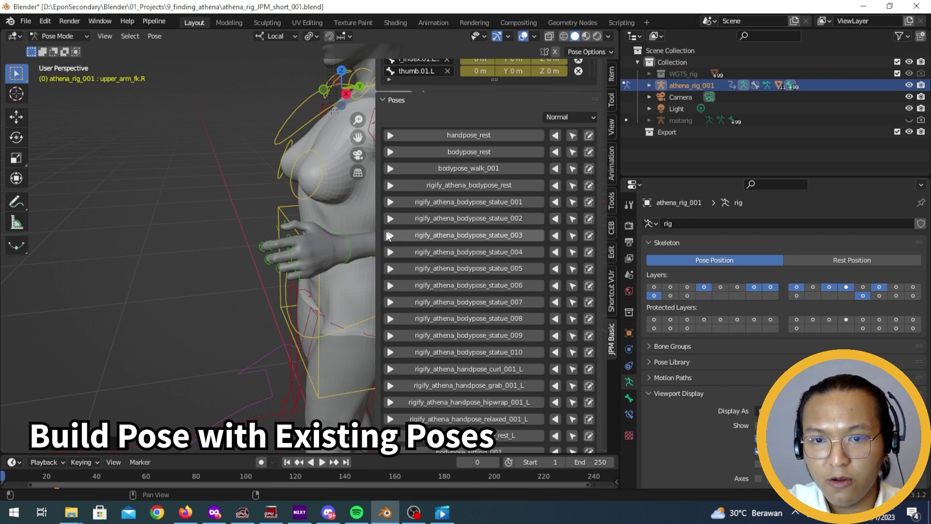
pyautogui.click(501, 185)
pyautogui.scroll(-4, 331, 315)
pyautogui.keyDown('shift'); pyautogui.moveTo(331, 315); pyautogui.dragTo(210, 322, button='middle'); pyautogui.keyUp('shift')
pyautogui.moveTo(210, 322); pyautogui.dragTo(328, 322, button='middle')
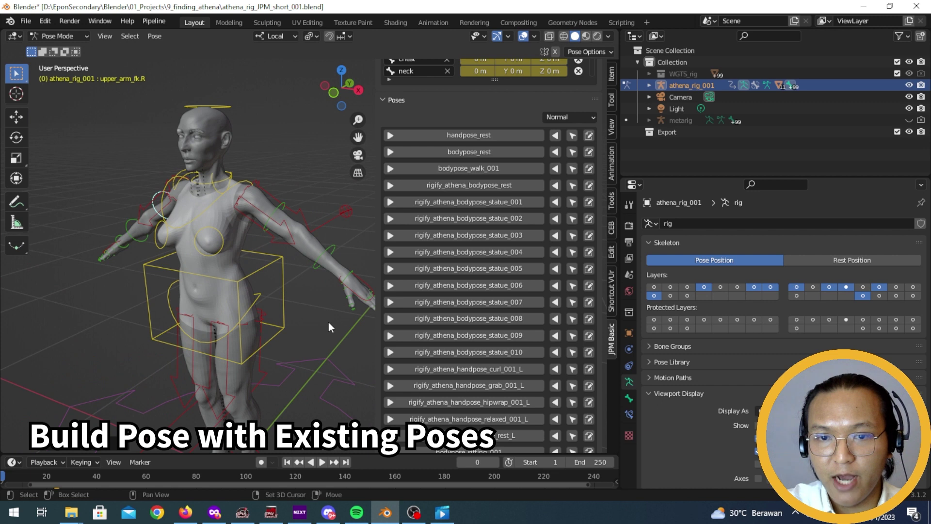
# Test the saved hand pose by applying handpose_001 to the resting figure and inspecting the left hand
pyautogui.scroll(-4, 328, 323)
pyautogui.scroll(-2, 502, 347)
pyautogui.click(506, 425)
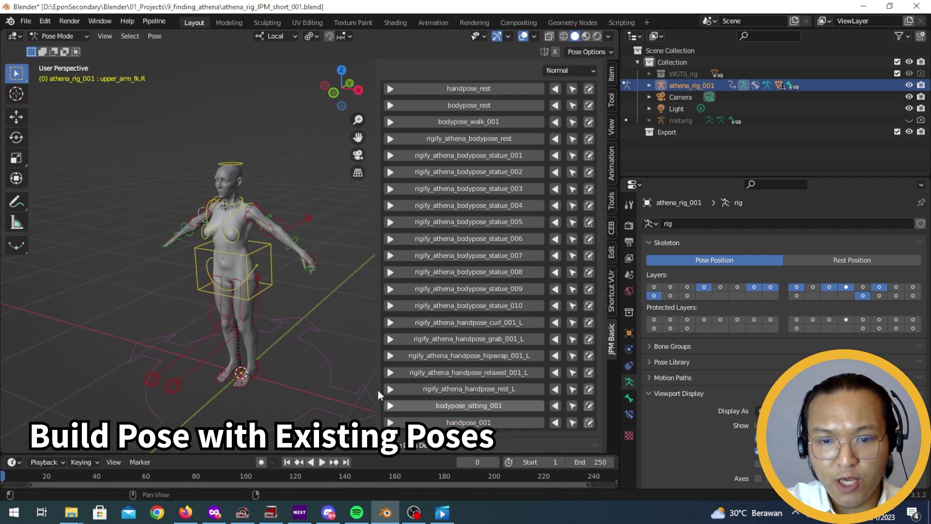
pyautogui.scroll(6, 326, 328)
pyautogui.moveTo(346, 295)
pyautogui.mouseDown(button='middle')
pyautogui.moveTo(313, 306)
pyautogui.moveTo(331, 301)
pyautogui.mouseUp(button='middle')
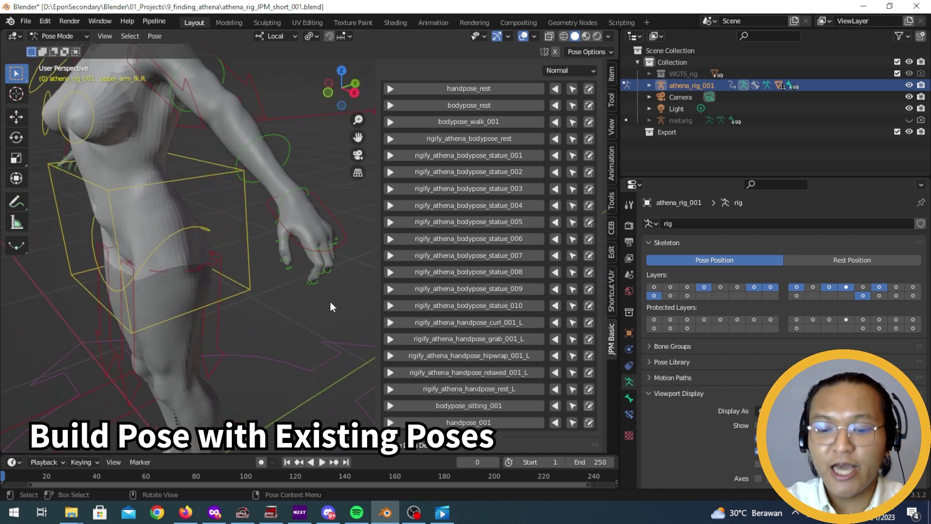
# Apply rigify_athena_bodypose_statue_003 and view its left hand from the side for comparison with the saved hand pose
pyautogui.click(507, 189)
pyautogui.moveTo(214, 282); pyautogui.dragTo(117, 207, button='middle')
pyautogui.scroll(-2, 253, 238)
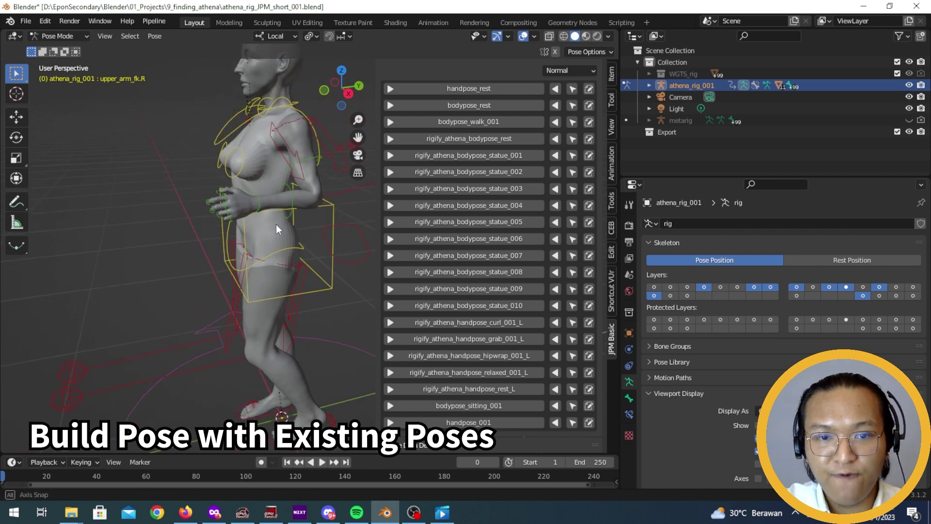
# Reset the figure by applying rigify_athena_bodypose_rest after viewing the statue pose's left hand
pyautogui.moveTo(276, 224); pyautogui.dragTo(260, 224, button='middle')
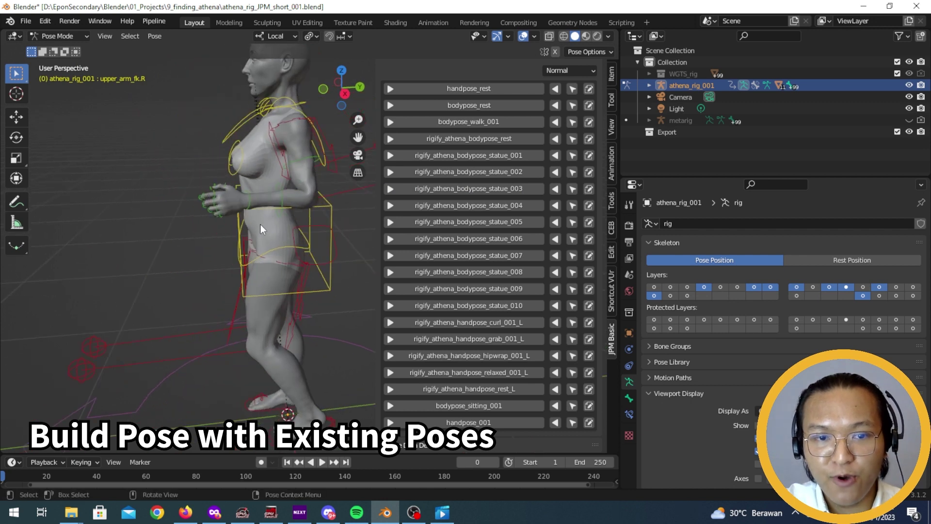
pyautogui.click(512, 138)
pyautogui.moveTo(291, 320); pyautogui.dragTo(326, 306, button='middle')
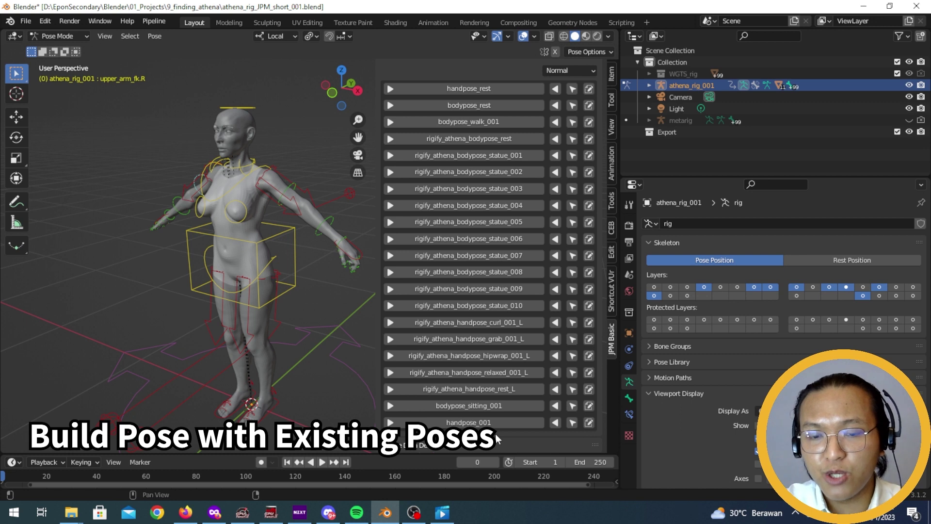
pyautogui.click(582, 70)
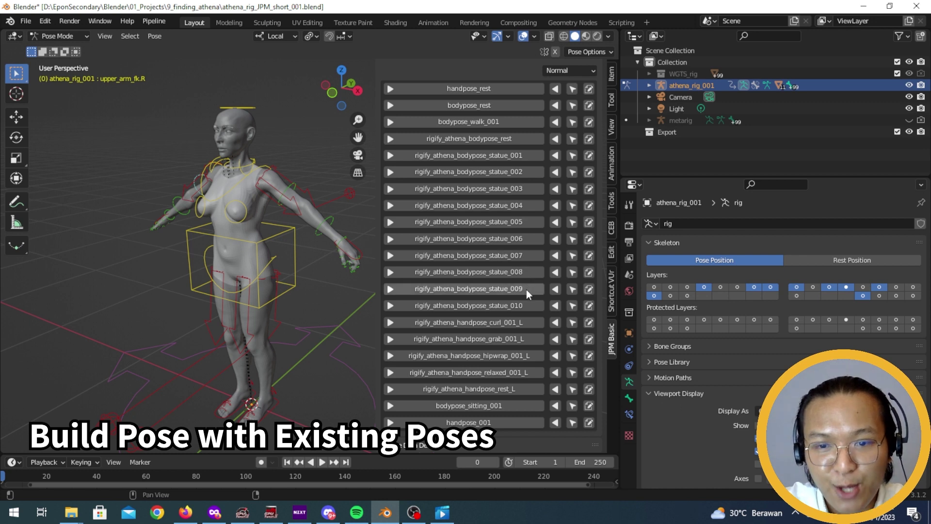
# Apply bodypose_sitting_001 to the figure and inspect both hands up close
pyautogui.click(524, 402)
pyautogui.moveTo(286, 352); pyautogui.dragTo(273, 288, button='middle')
pyautogui.click(510, 404)
pyautogui.moveTo(238, 247); pyautogui.dragTo(302, 259, button='middle')
pyautogui.scroll(3, 302, 260)
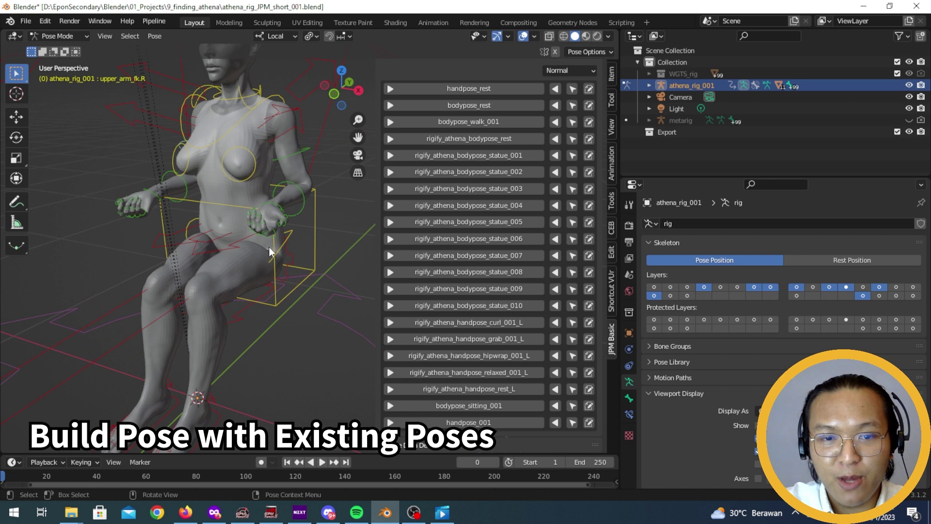
pyautogui.scroll(3, 301, 259)
pyautogui.moveTo(334, 297); pyautogui.dragTo(354, 285, button='middle')
pyautogui.scroll(2, 298, 290)
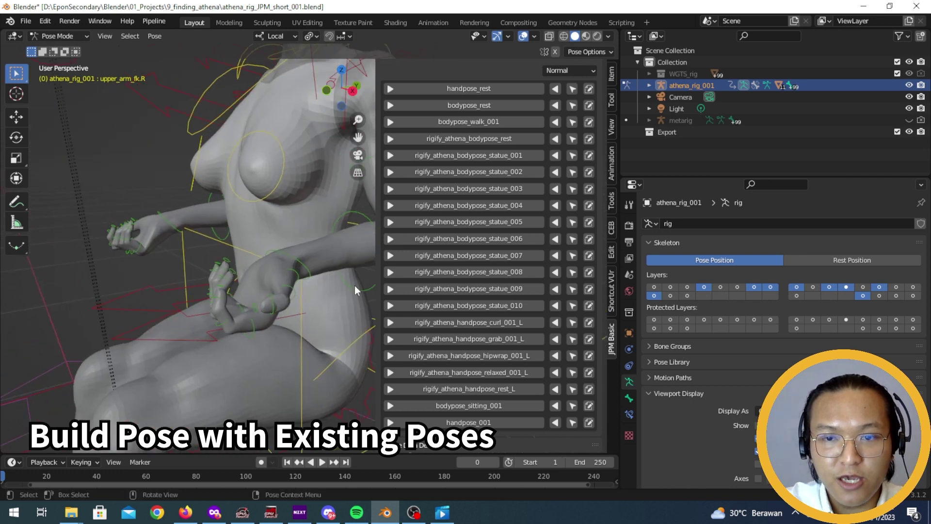
# Set the load mode to Additive and add handpose_001 to the left hand, plus its mirrored version to the right hand
pyautogui.click(577, 70)
pyautogui.click(579, 95)
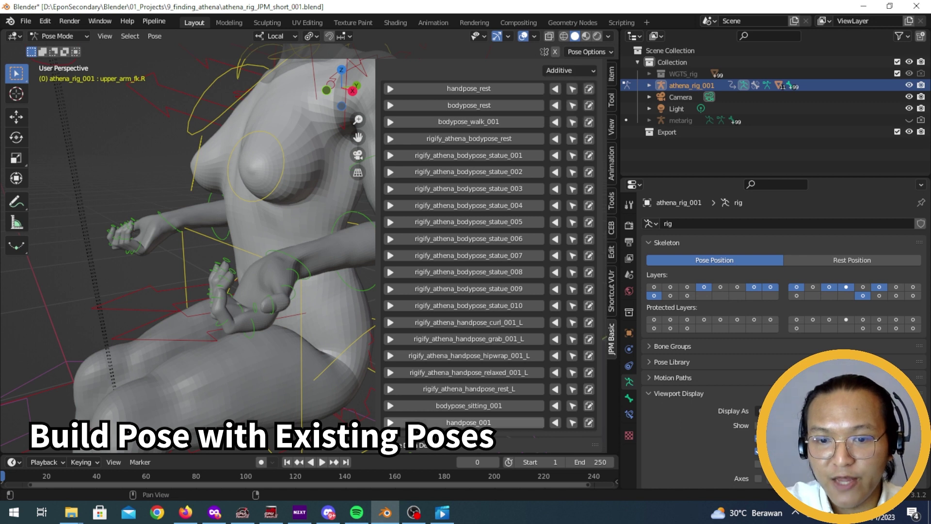
pyautogui.click(499, 423)
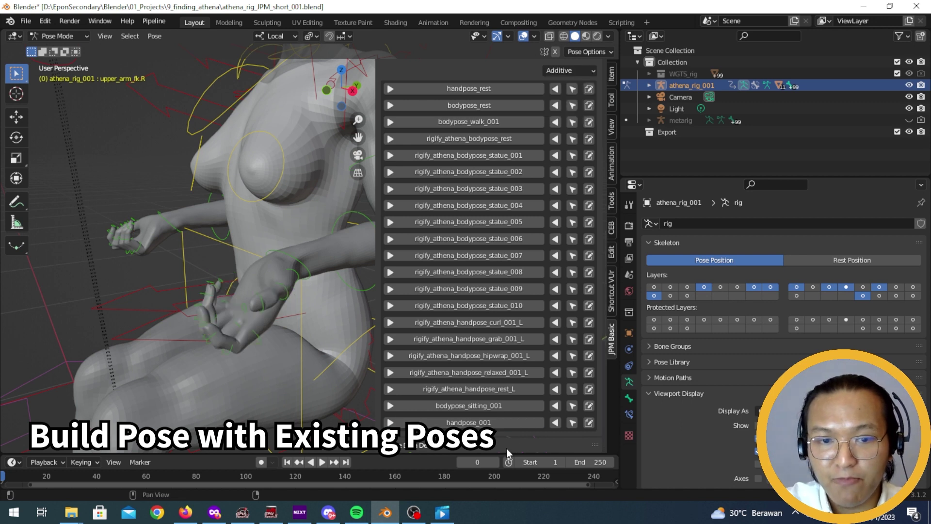
pyautogui.click(558, 424)
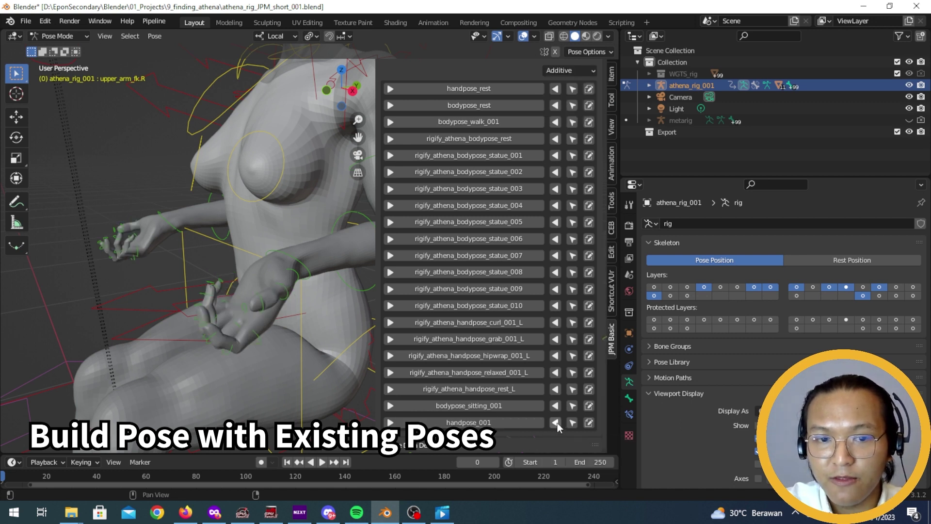
# Save the combined sitting and hand pose with the label bodypose_sitting_002 and locate it in the pose list
pyautogui.scroll(7, 495, 300)
pyautogui.scroll(2, 497, 316)
pyautogui.click(558, 146)
pyautogui.click(552, 165)
pyautogui.write('bodypo')
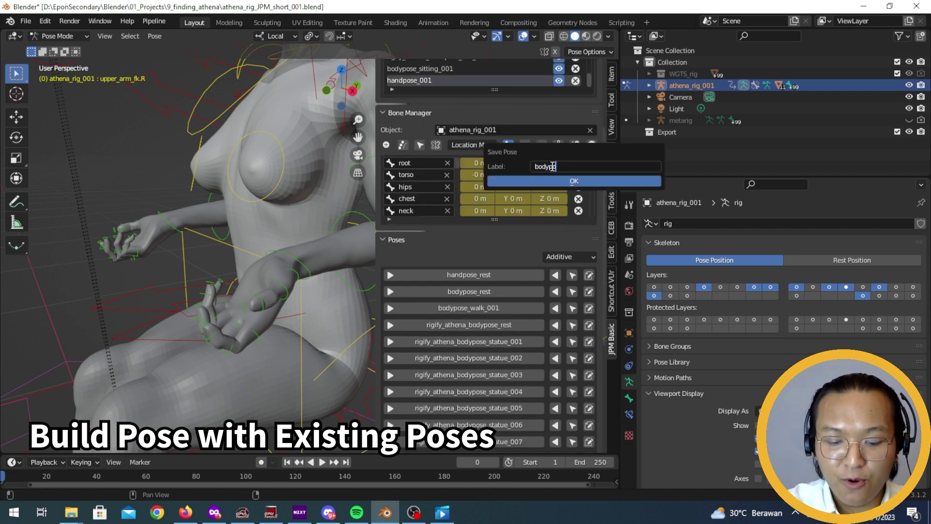
pyautogui.write('se_sitting_002')
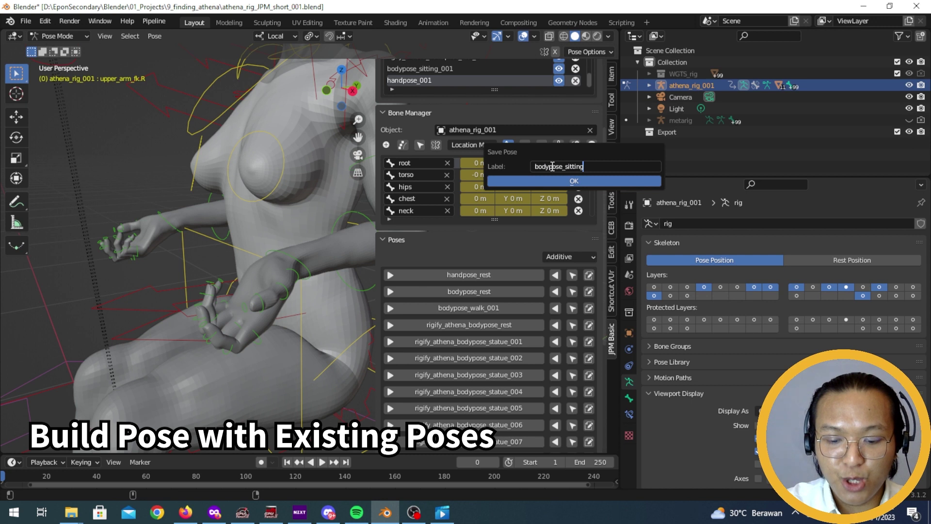
pyautogui.click(565, 178)
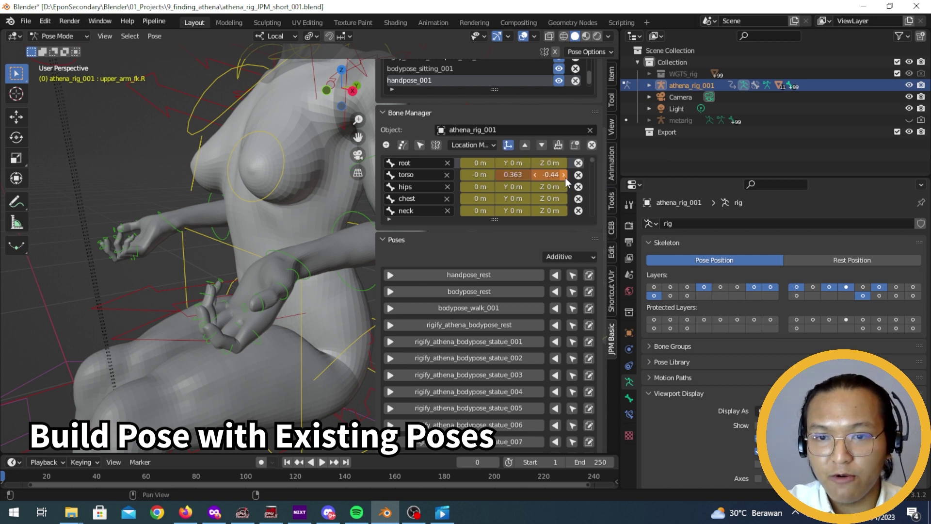
pyautogui.scroll(-8, 494, 292)
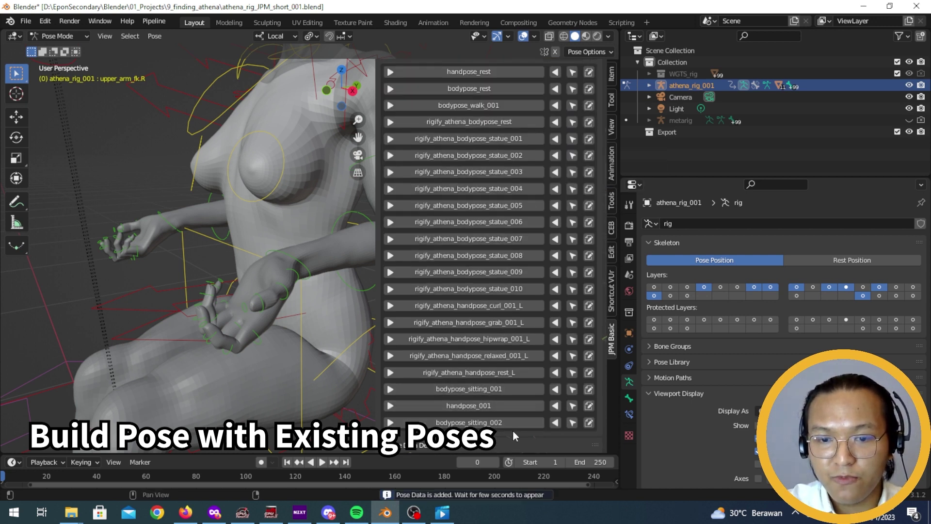
# Set the load mode back to Normal and reset the figure with rigify_athena_bodypose_rest
pyautogui.scroll(2, 513, 431)
pyautogui.scroll(2, 512, 405)
pyautogui.click(567, 147)
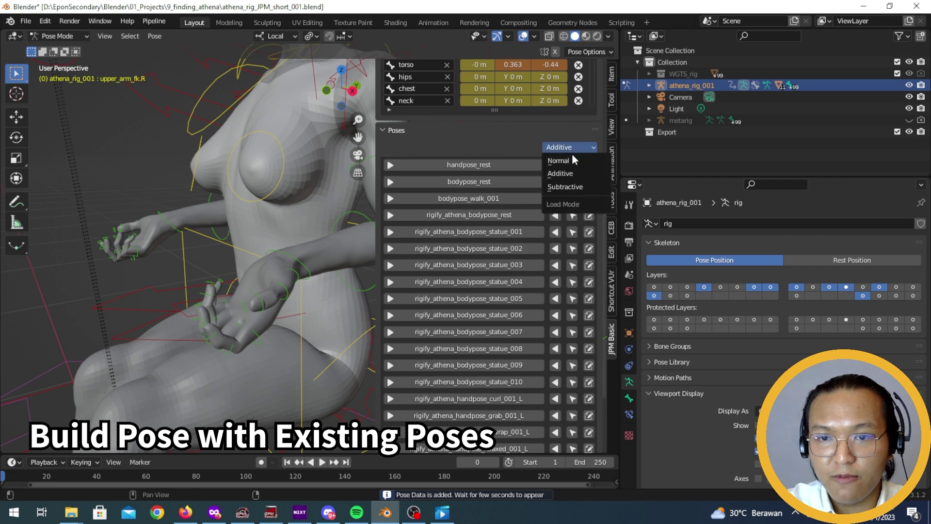
pyautogui.click(566, 158)
pyautogui.scroll(-4, 522, 209)
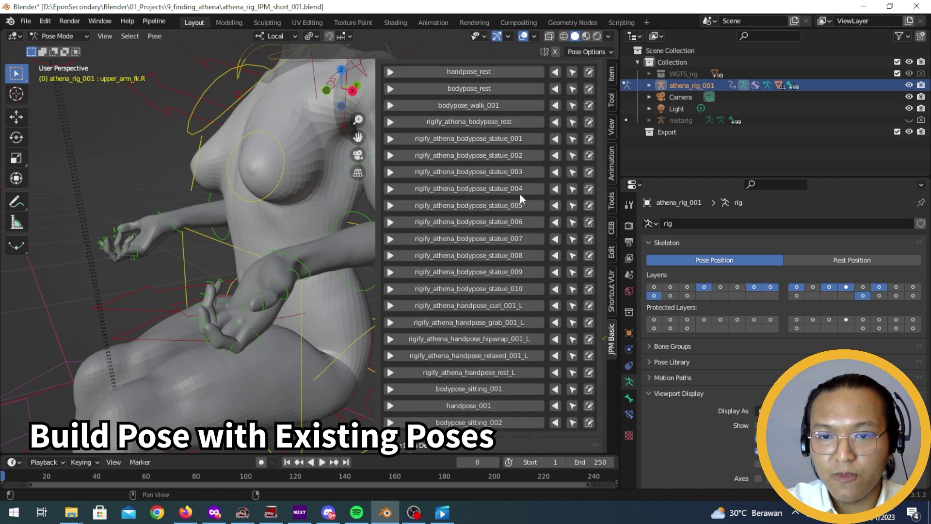
pyautogui.click(518, 122)
# Apply bodypose_sitting_001 followed by bodypose_sitting_002 to compare the hands of the two sitting poses
pyautogui.click(504, 388)
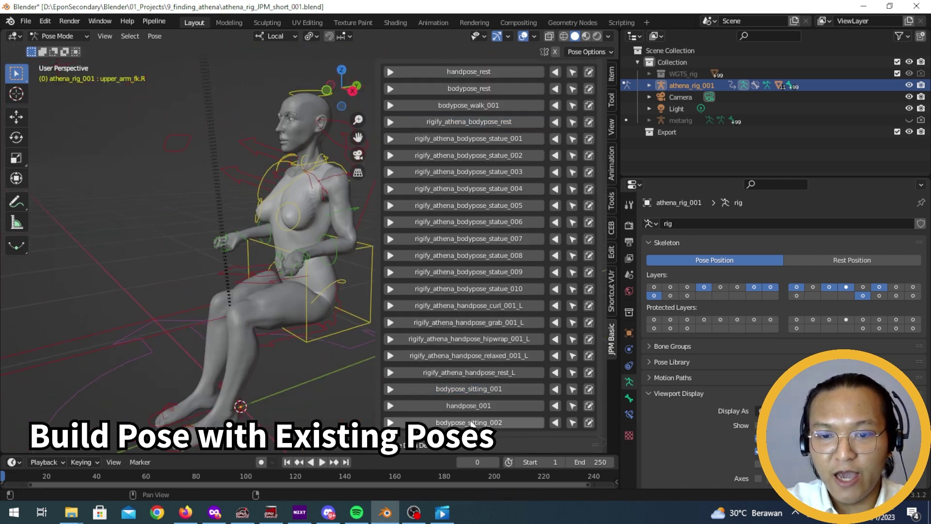
pyautogui.moveTo(209, 342); pyautogui.dragTo(219, 341, button='middle')
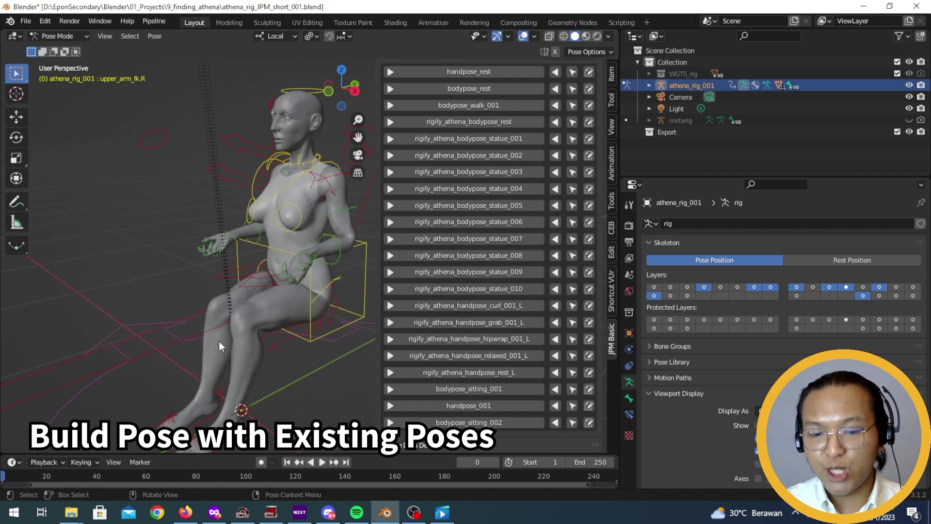
pyautogui.scroll(5, 485, 283)
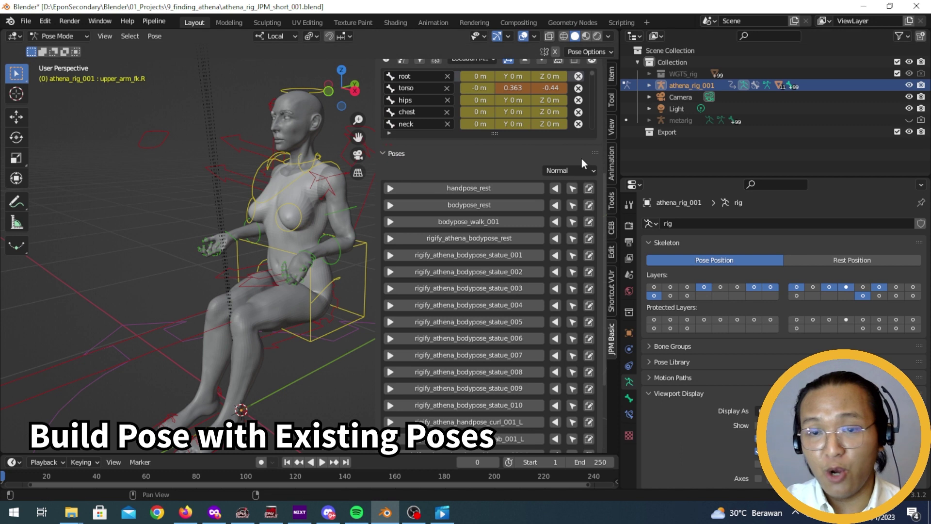